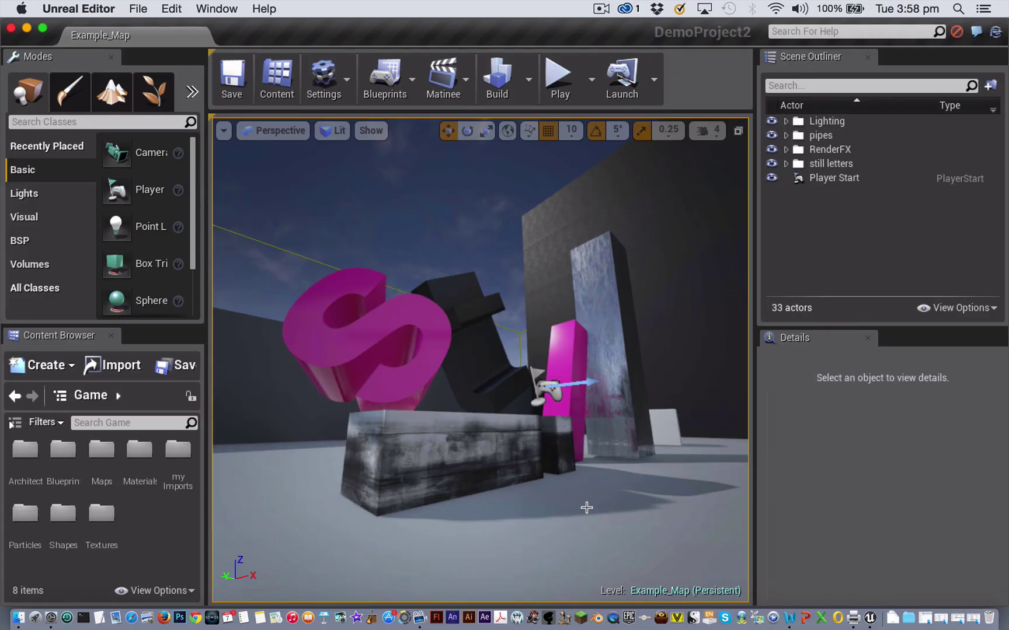
- Create a camera at the current viewport view of the pink S and raise it to a Z location of about 251.6
left_click_drag(374, 496, 388, 393)
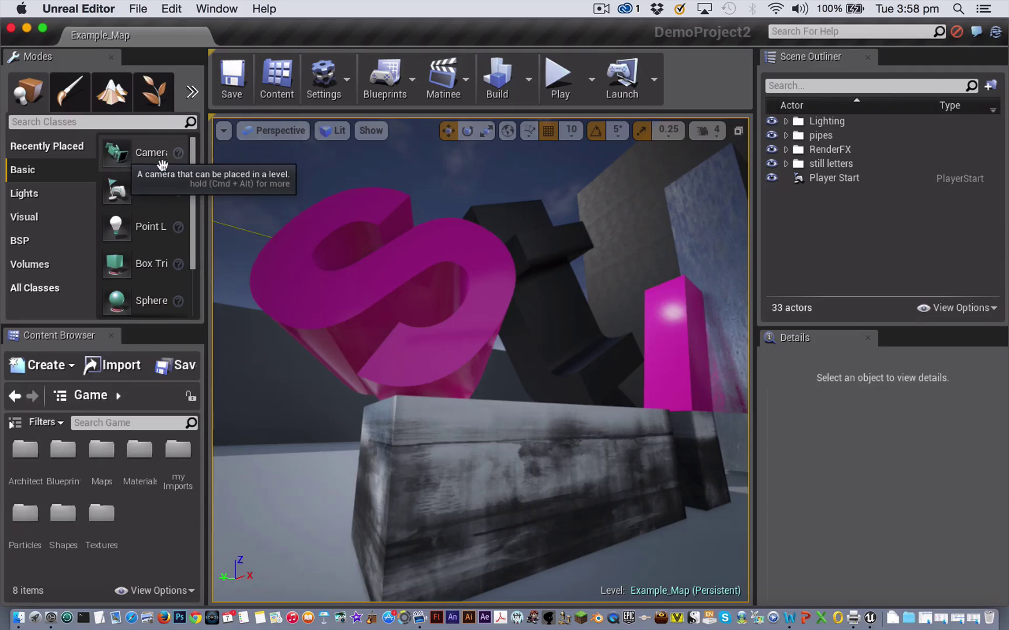
left_click(224, 132)
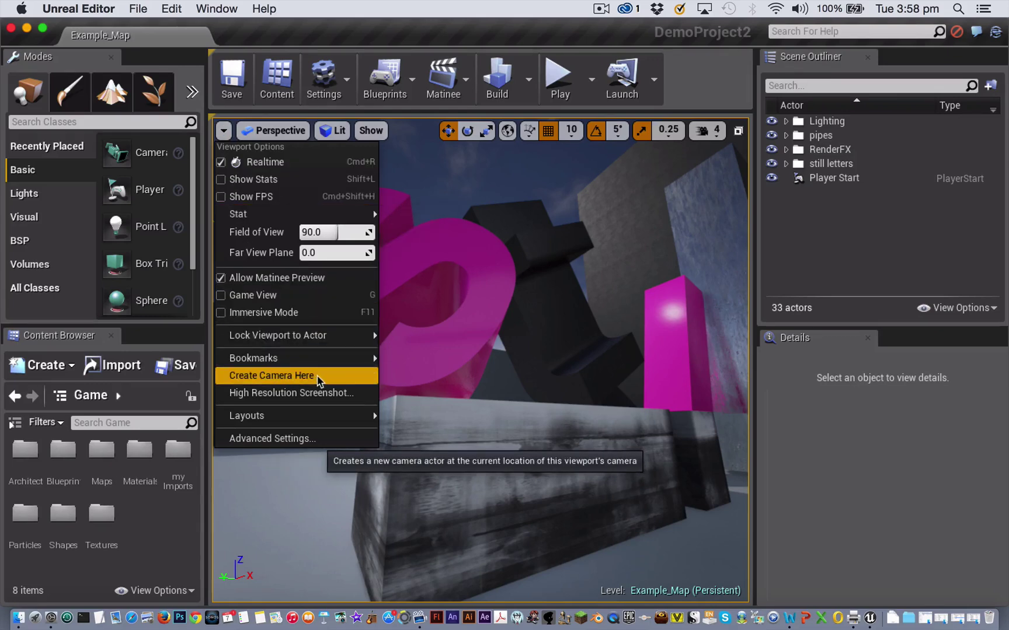
left_click(318, 377)
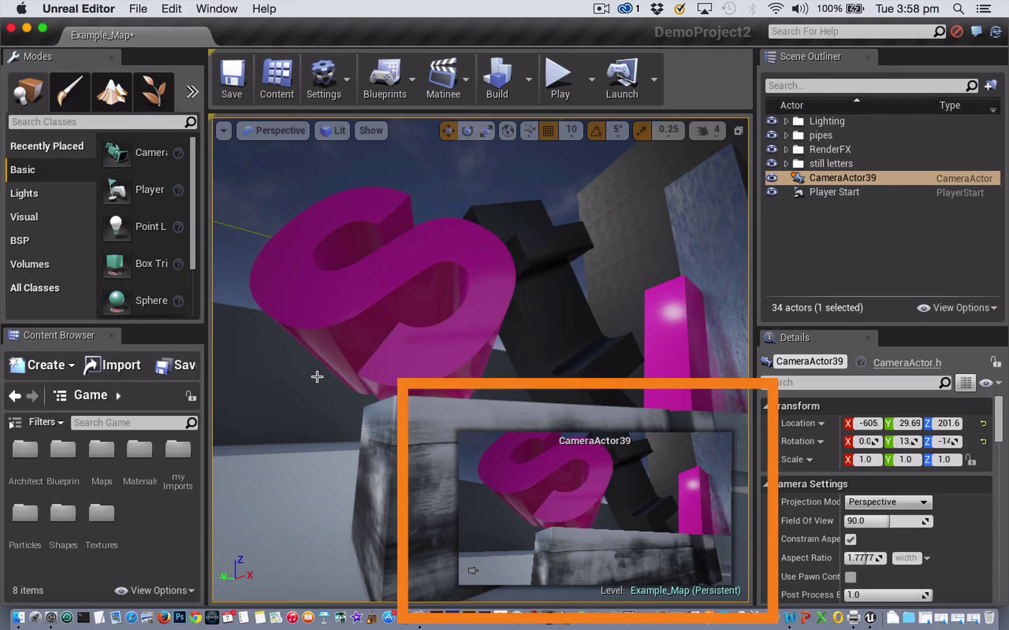
scroll(317, 377, "down", 5)
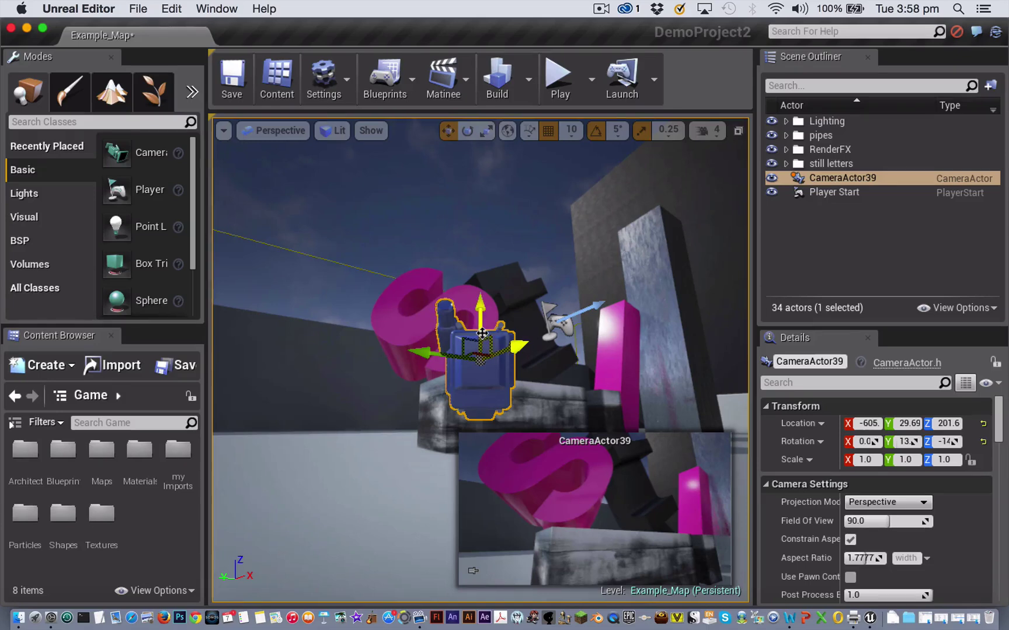
left_click_drag(477, 310, 475, 255)
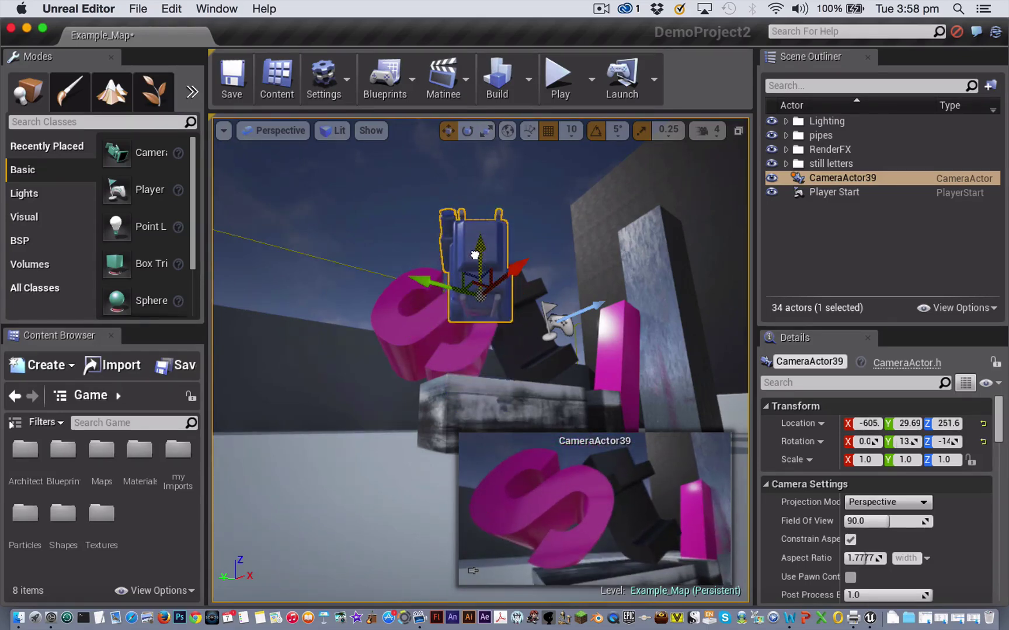
- Rename the new camera actor to FirstShot
left_click(838, 181)
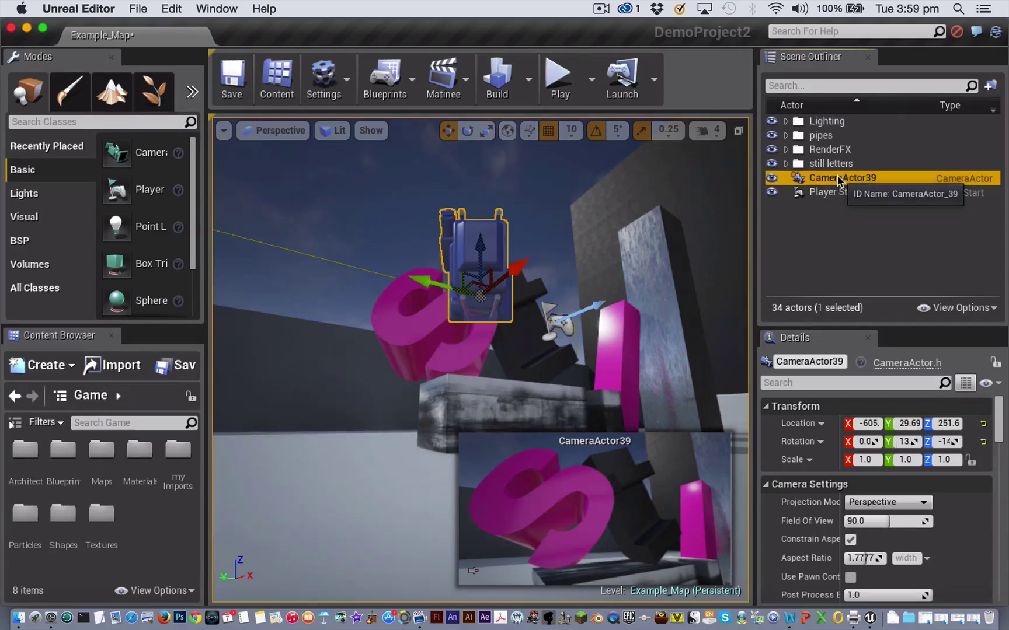
left_click(838, 179)
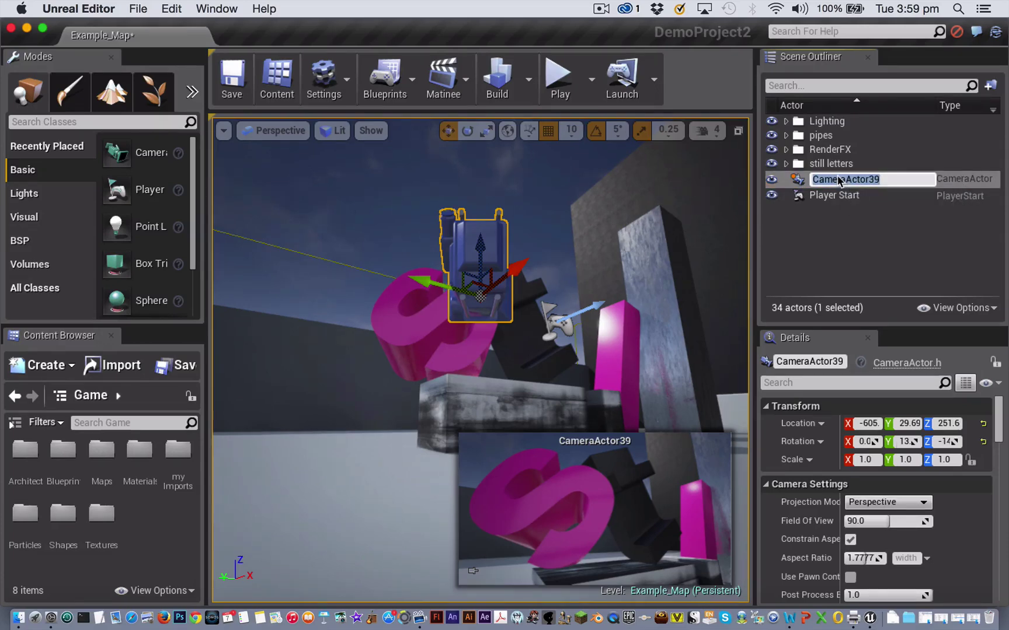
type("First")
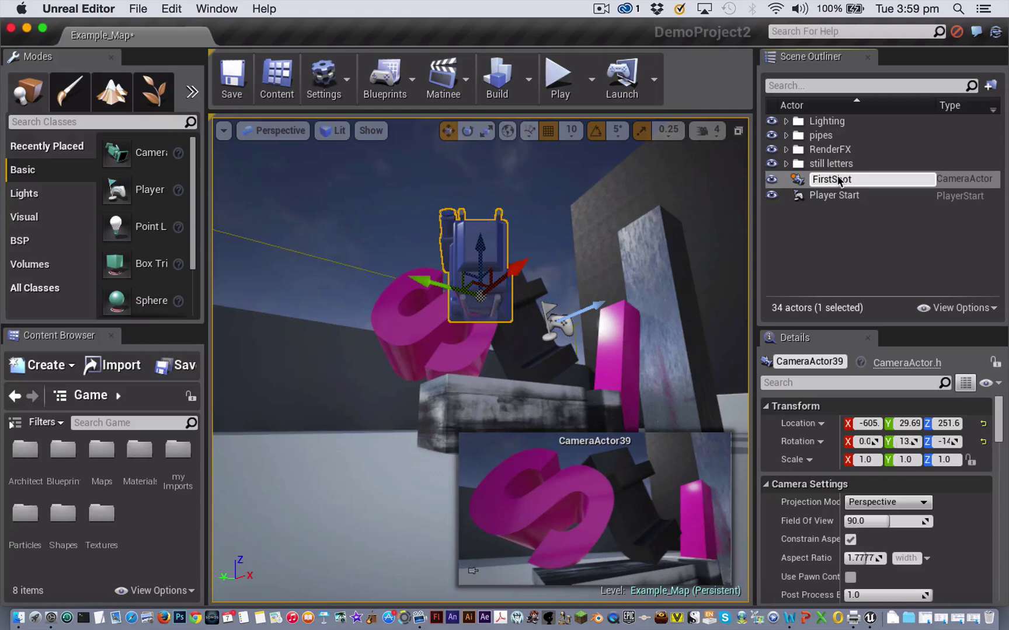
type("Shot")
key("Return")
- Create a second camera from a viewport view framing the white "still" lettering on the dark wall
double_click(838, 178)
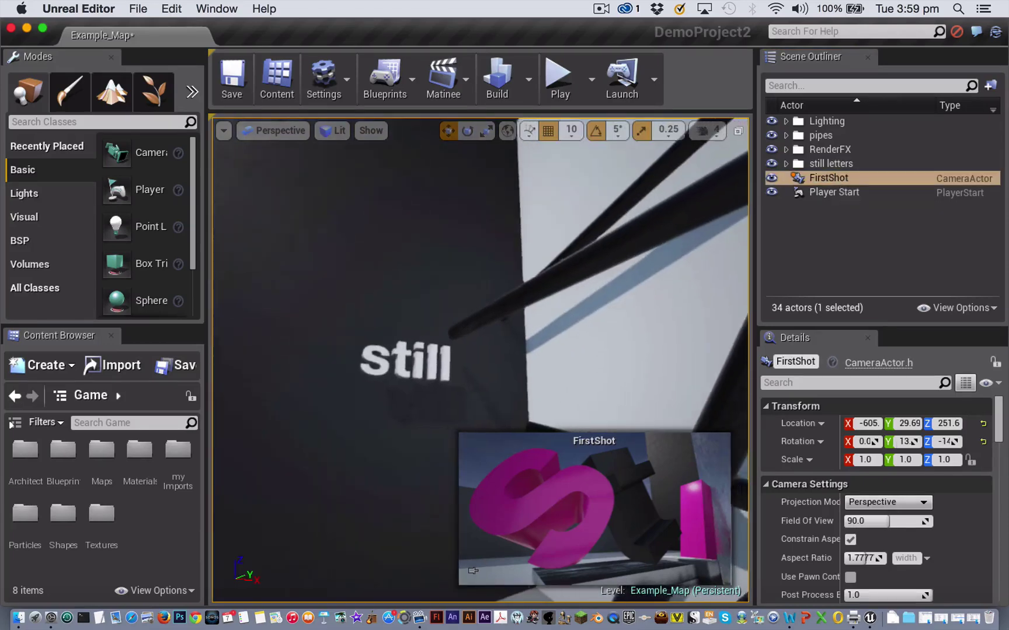
left_click(224, 131)
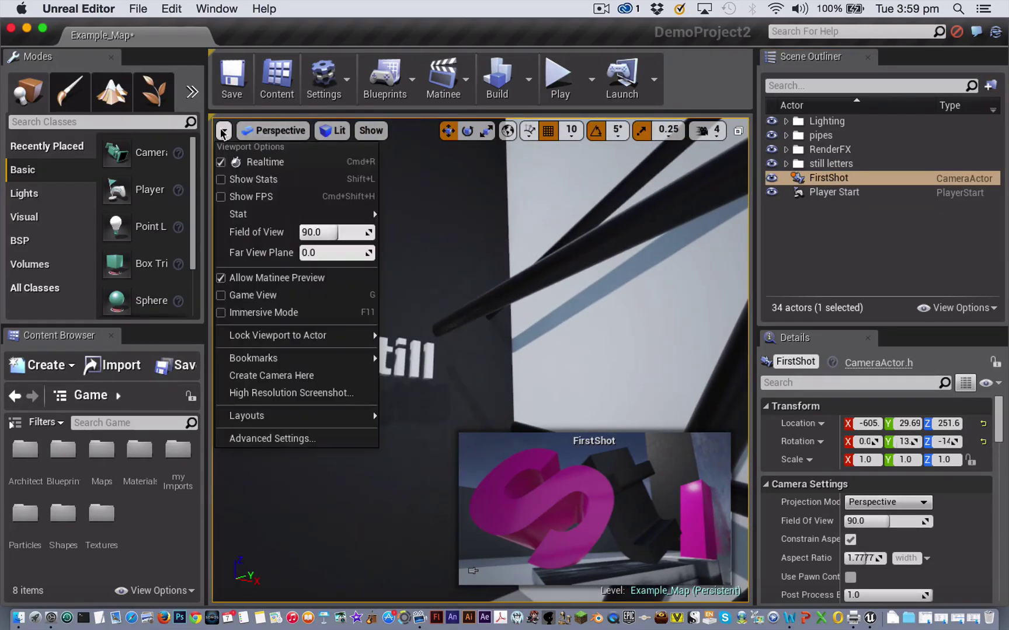
left_click(270, 375)
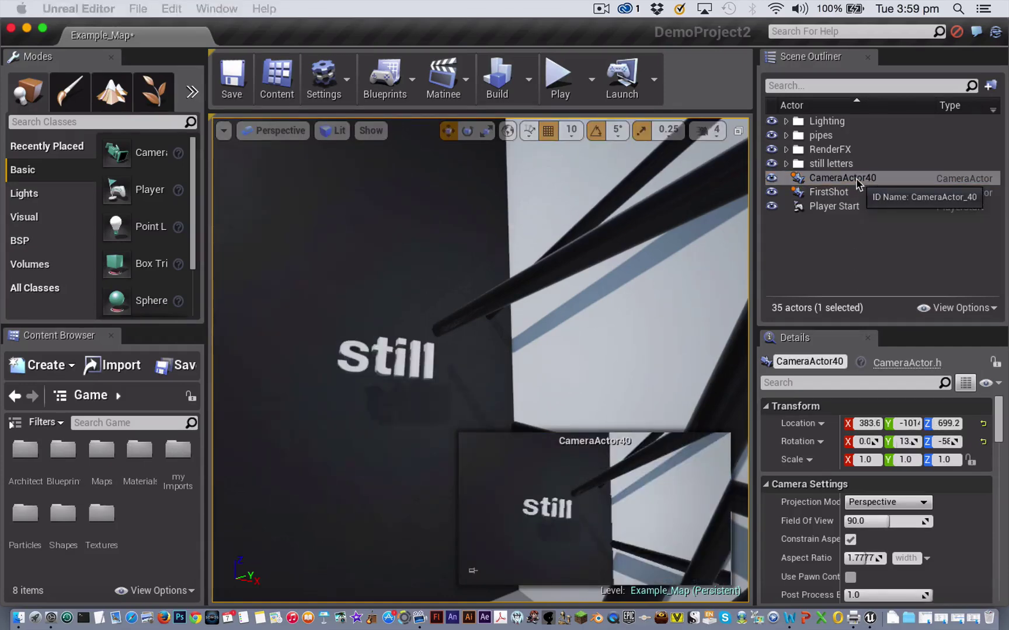
- Rename the second camera actor to SecondShot
left_click(856, 178)
double_click(856, 178)
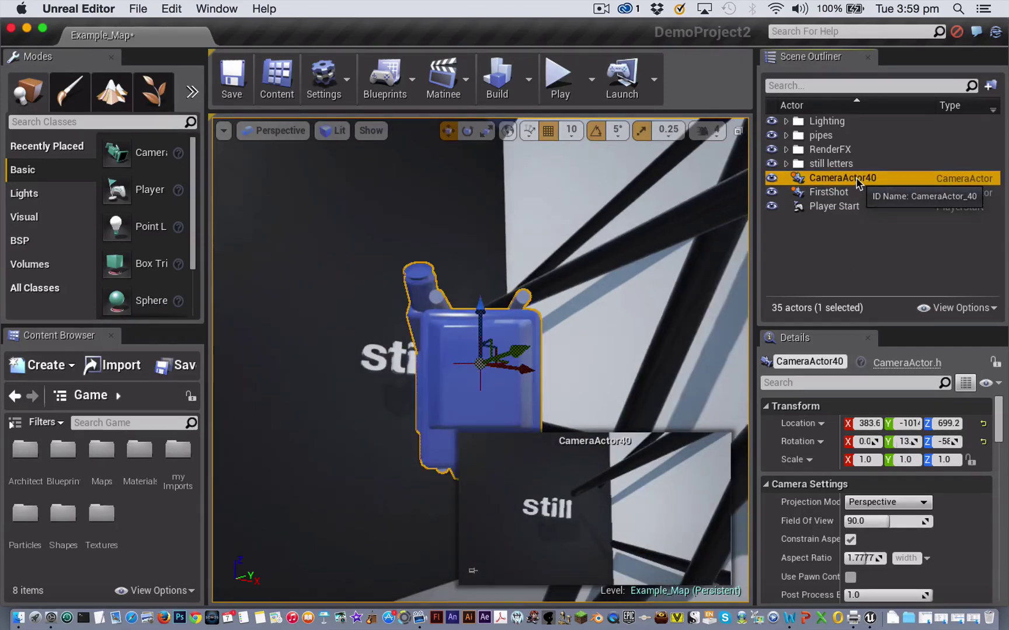
left_click(846, 181)
type("Seco")
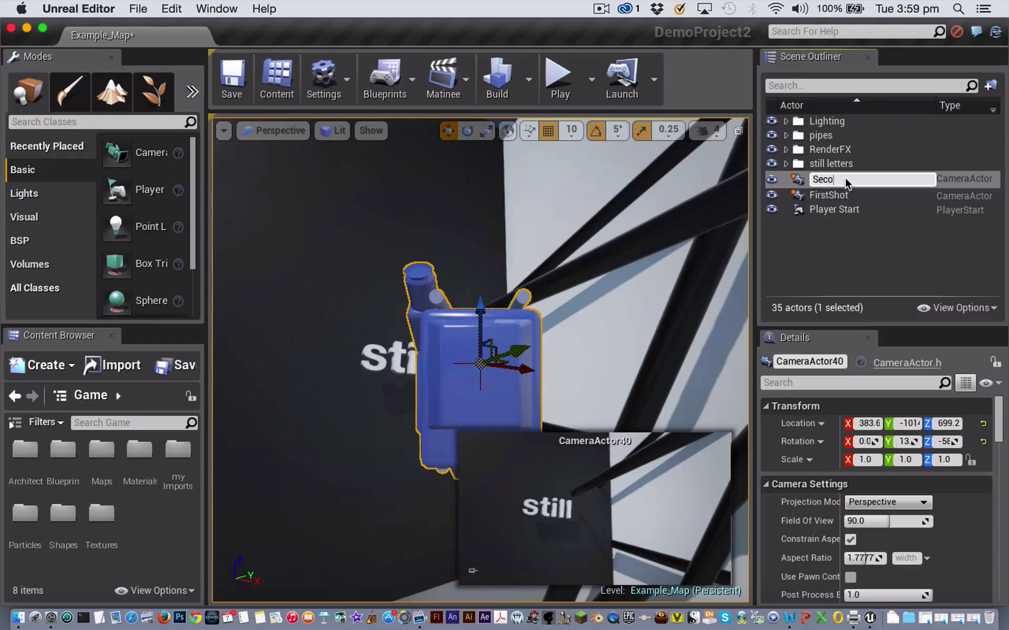
type("ndShot")
key("Return")
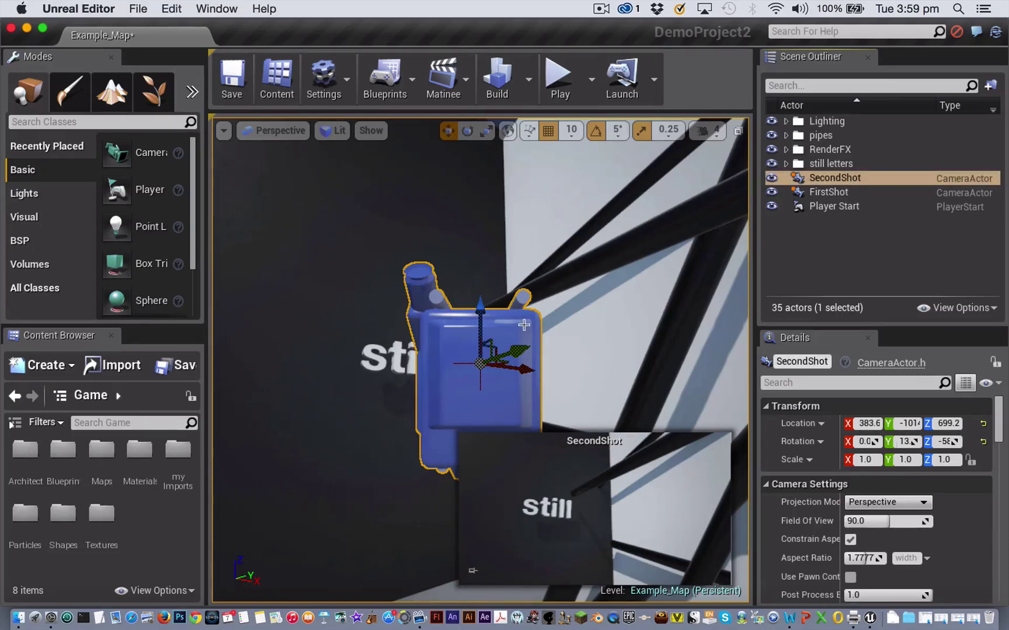
- Add a new Matinee to the level and minimize its editor window
left_click(467, 82)
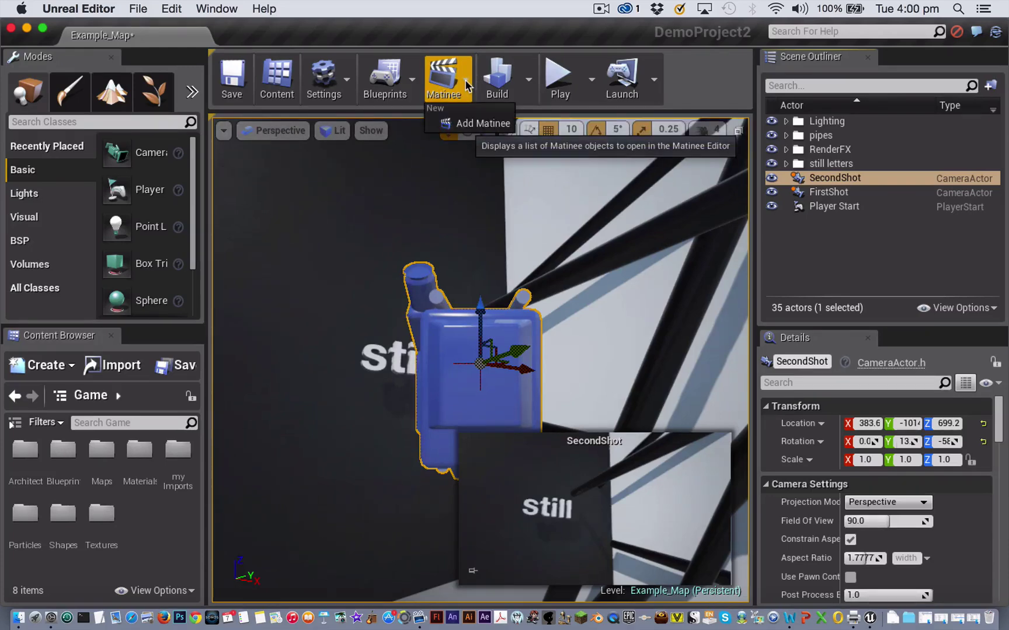
left_click(476, 125)
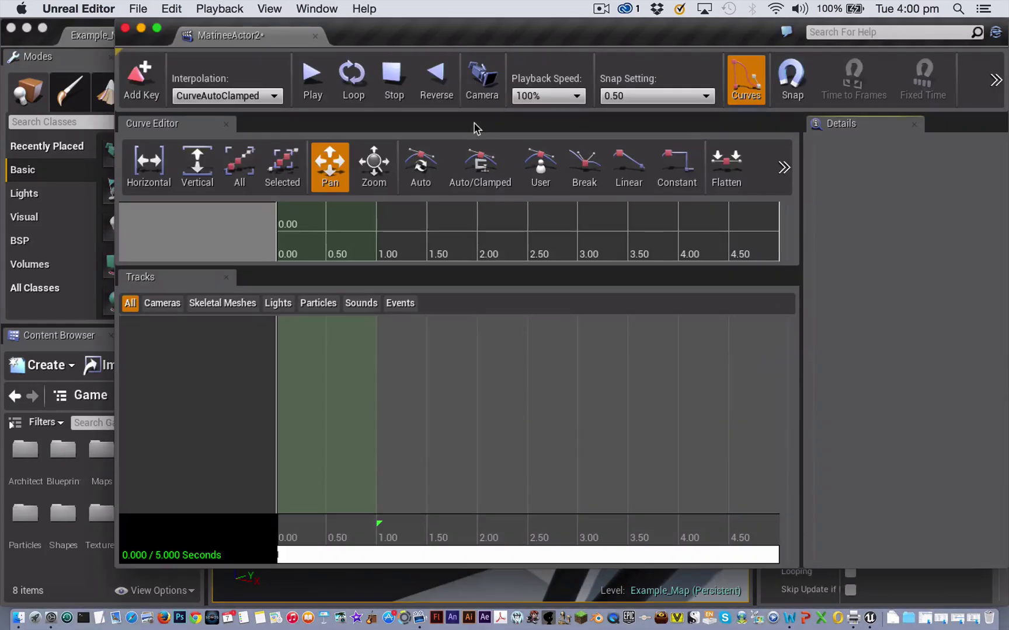
left_click(141, 30)
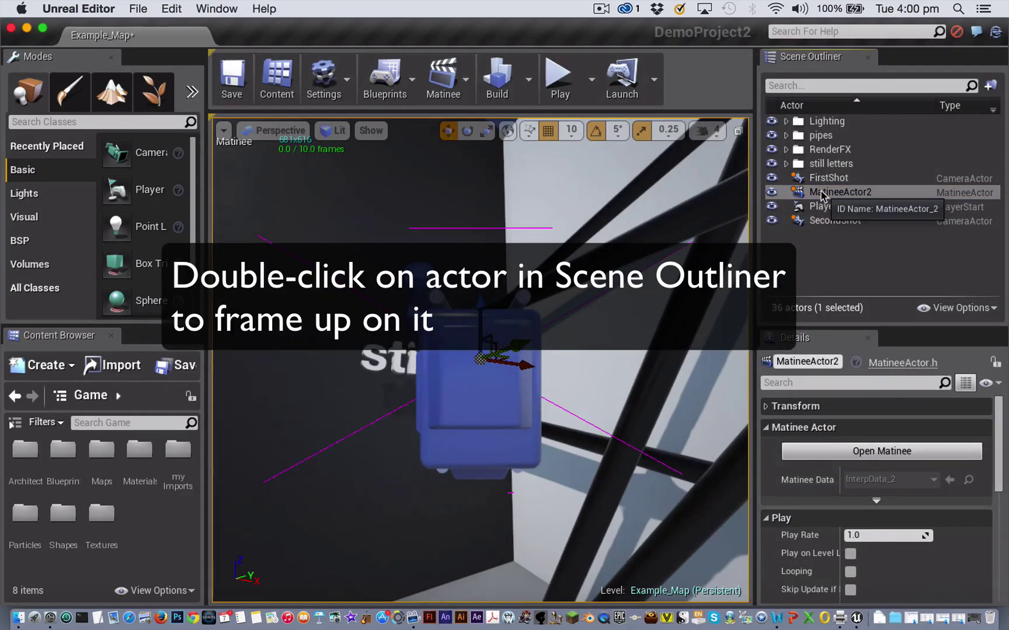
- Frame the Matinee actor in the viewport and enable its Play on Level Load option
double_click(817, 193)
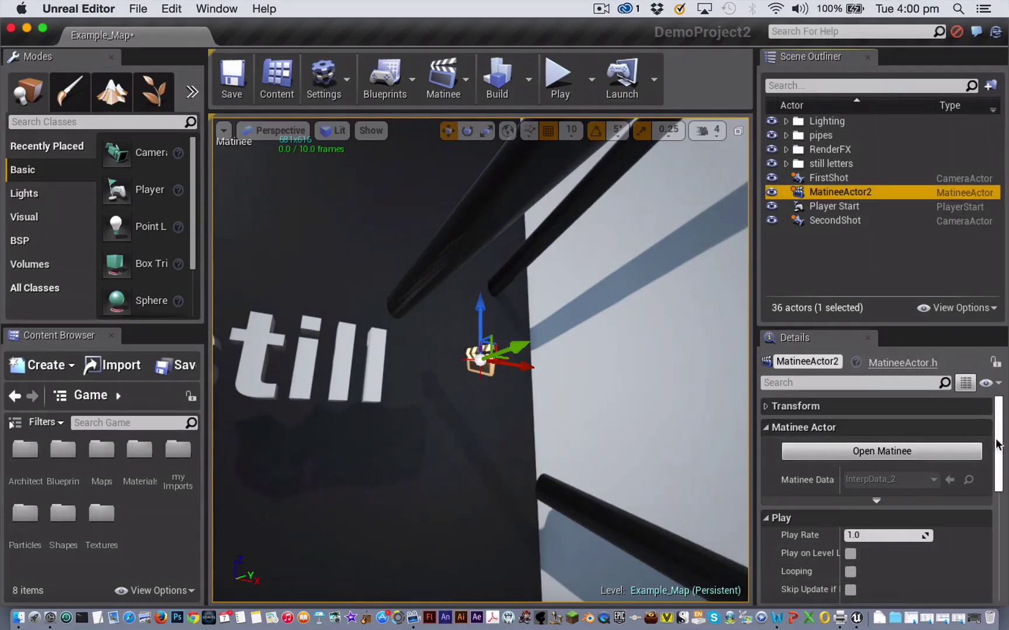
left_click_drag(1000, 444, 1000, 469)
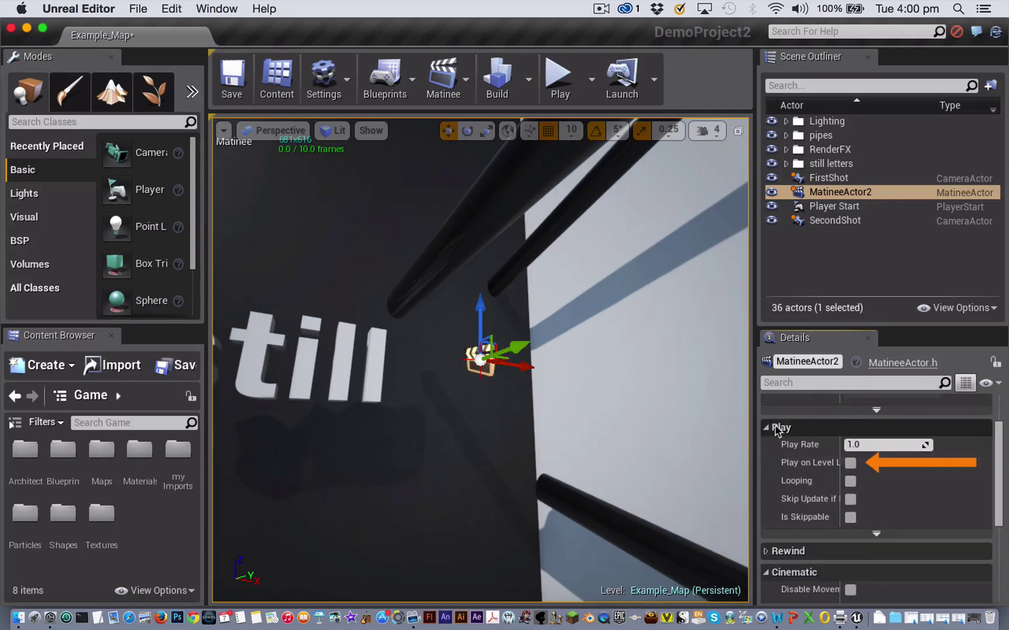
left_click(850, 464)
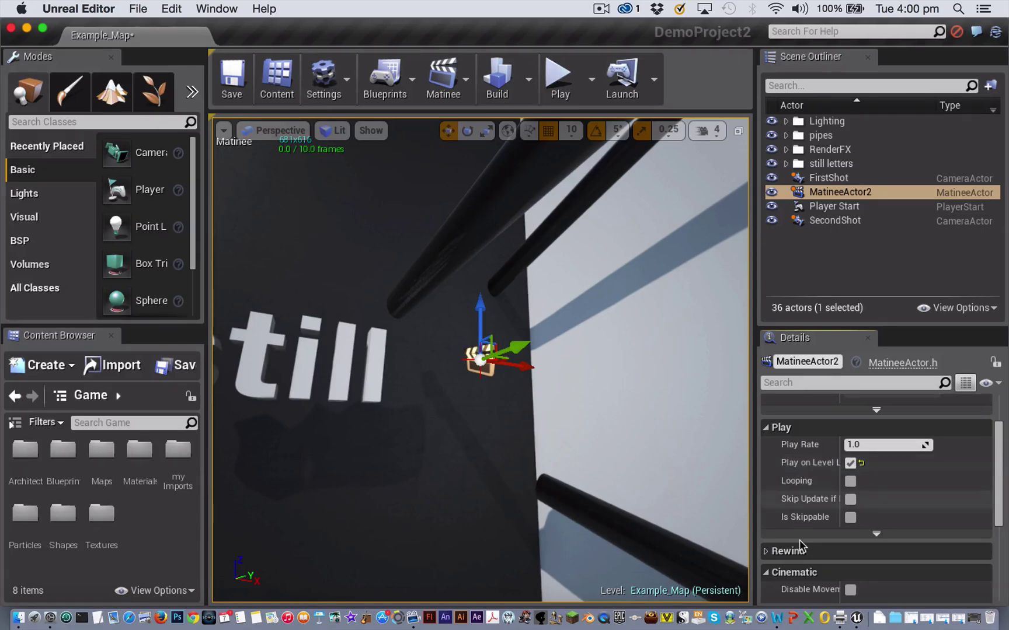
- With the FirstShot camera selected, add a Matinee camera group named Shot1
left_click(820, 181)
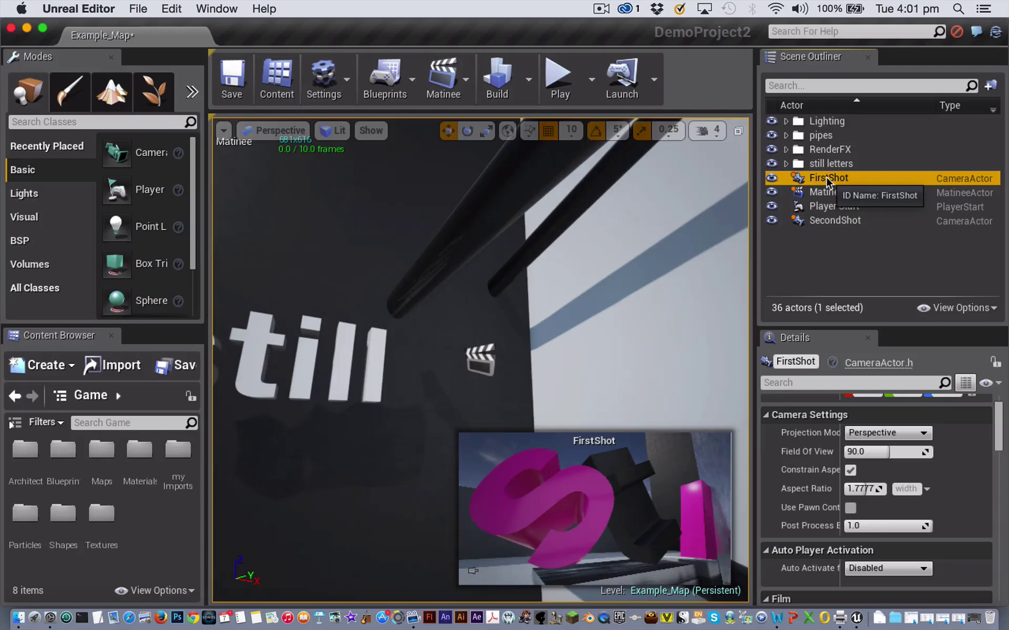
left_click(975, 620)
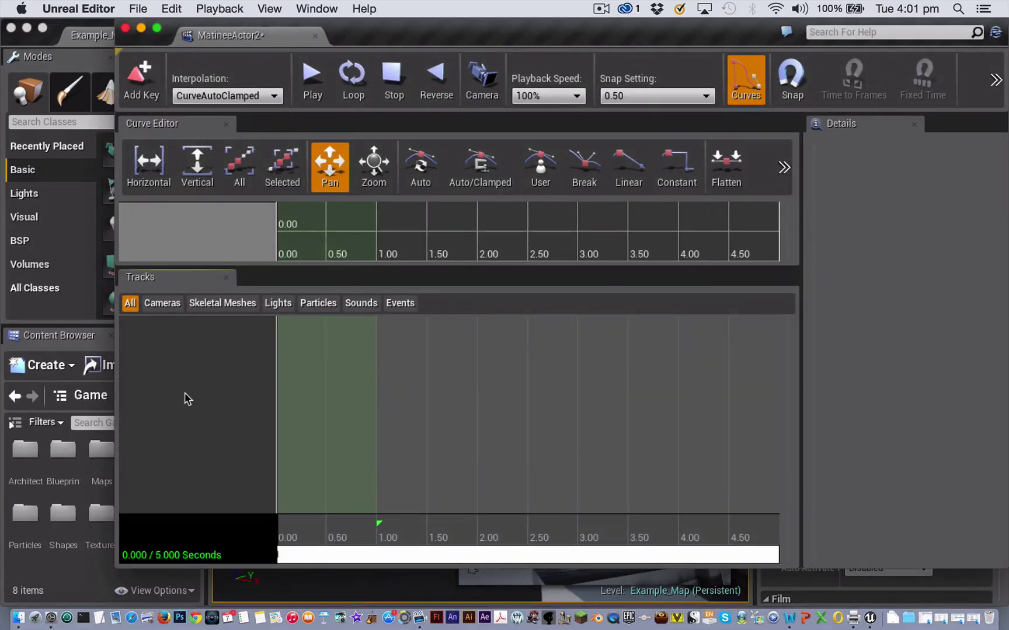
right_click(187, 399)
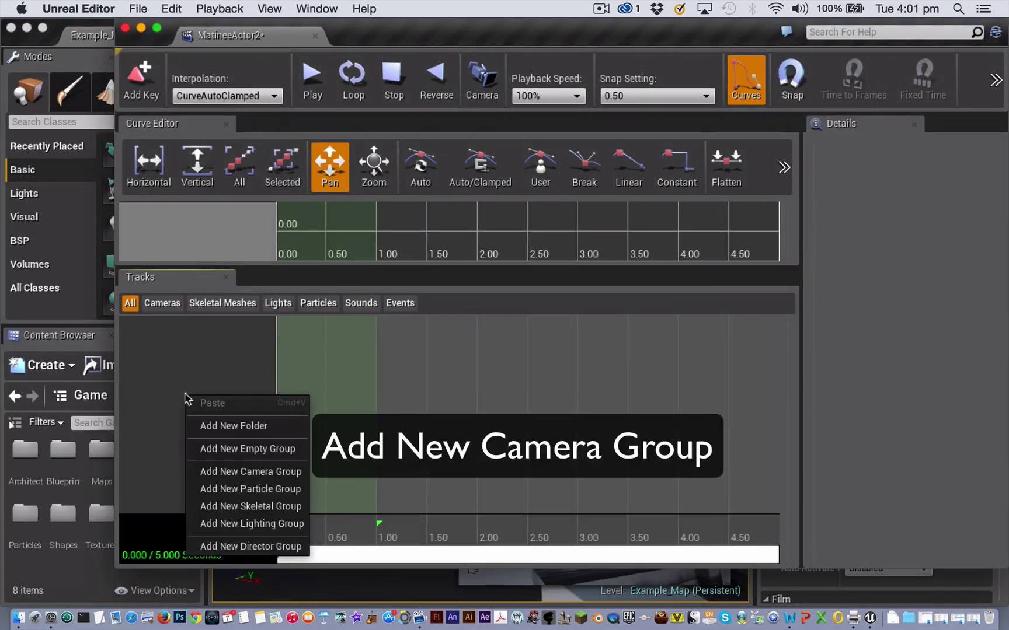
left_click(238, 471)
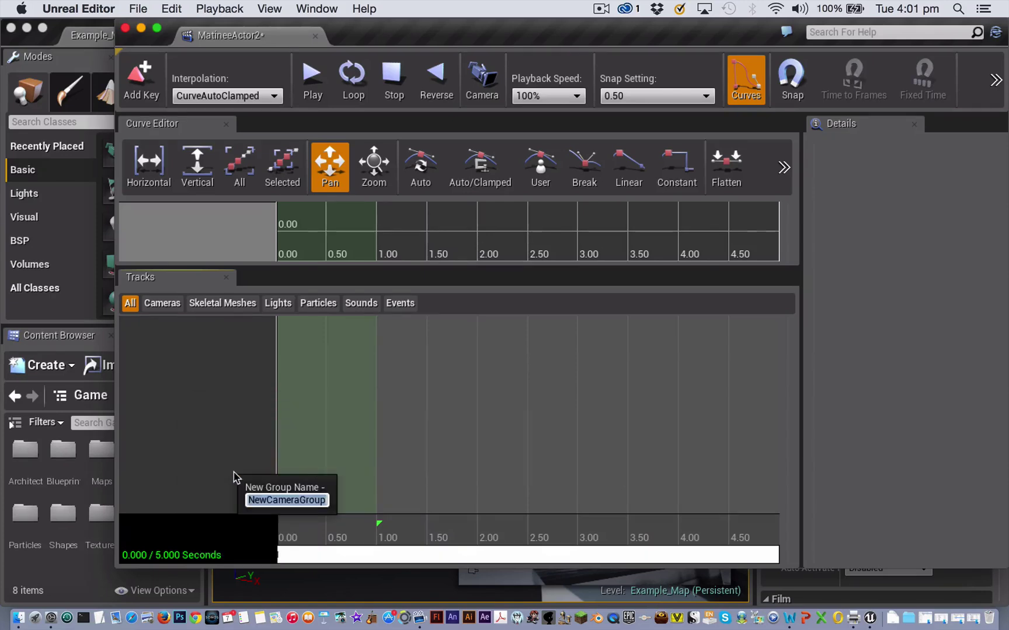
type("Shot1")
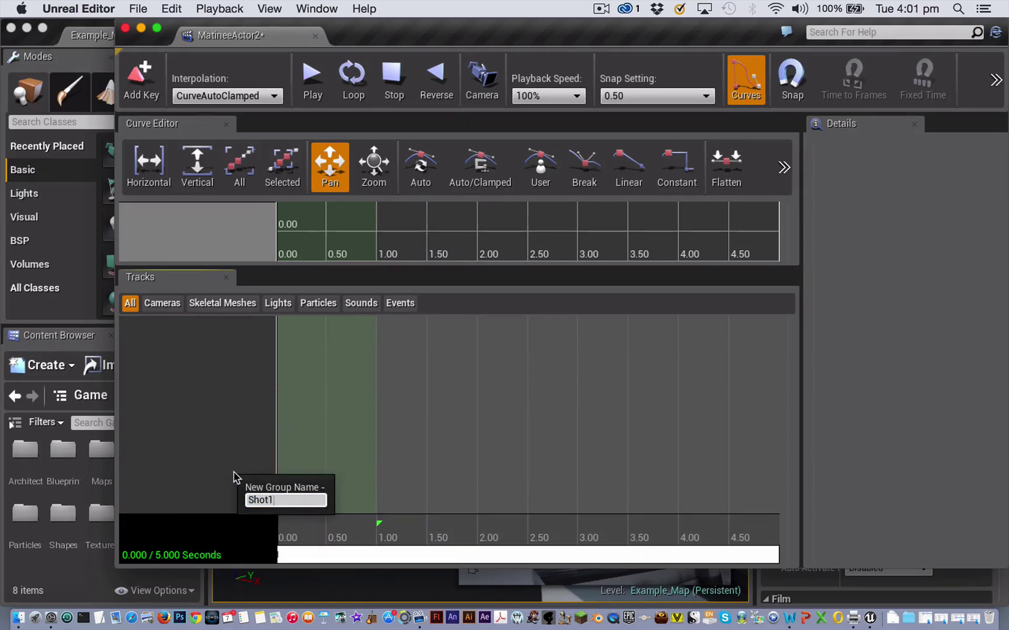
key("Return")
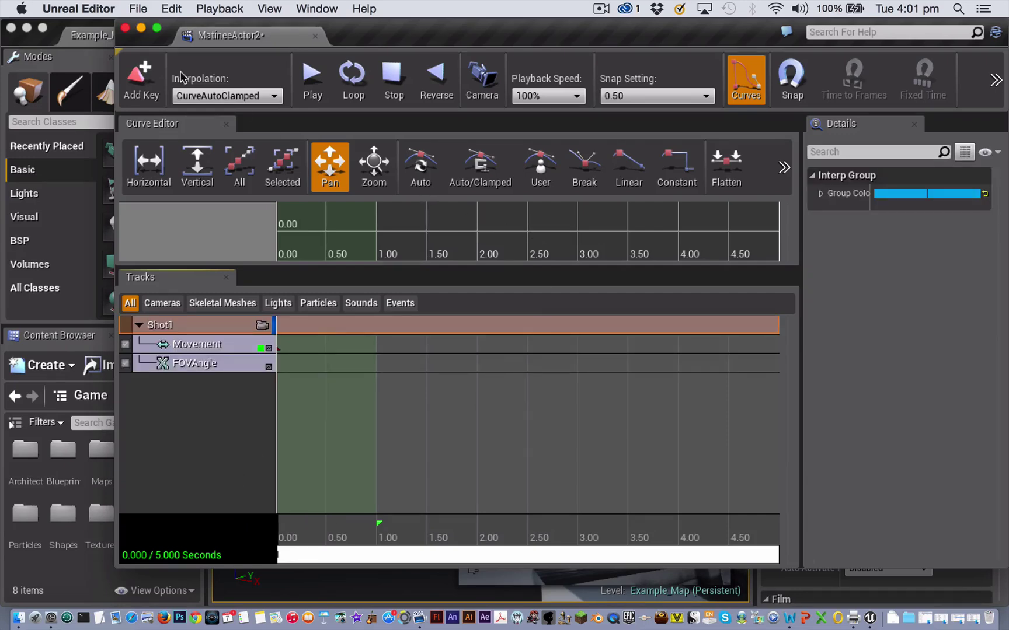
- Select the SecondShot camera in the level and add a Matinee camera group named Shot2 for it
left_click(140, 28)
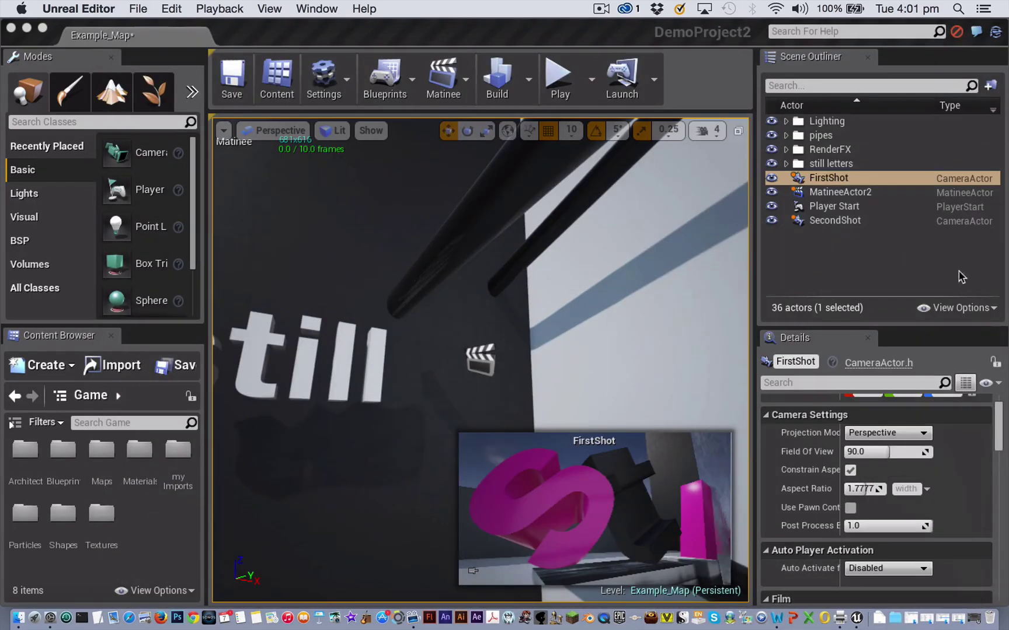
left_click(847, 222)
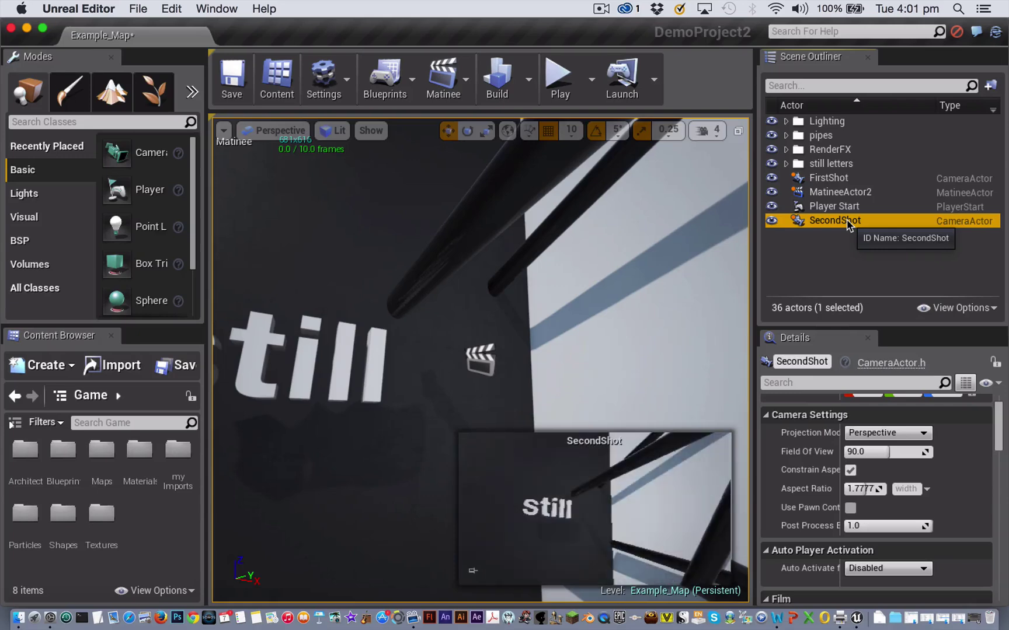
left_click(974, 620)
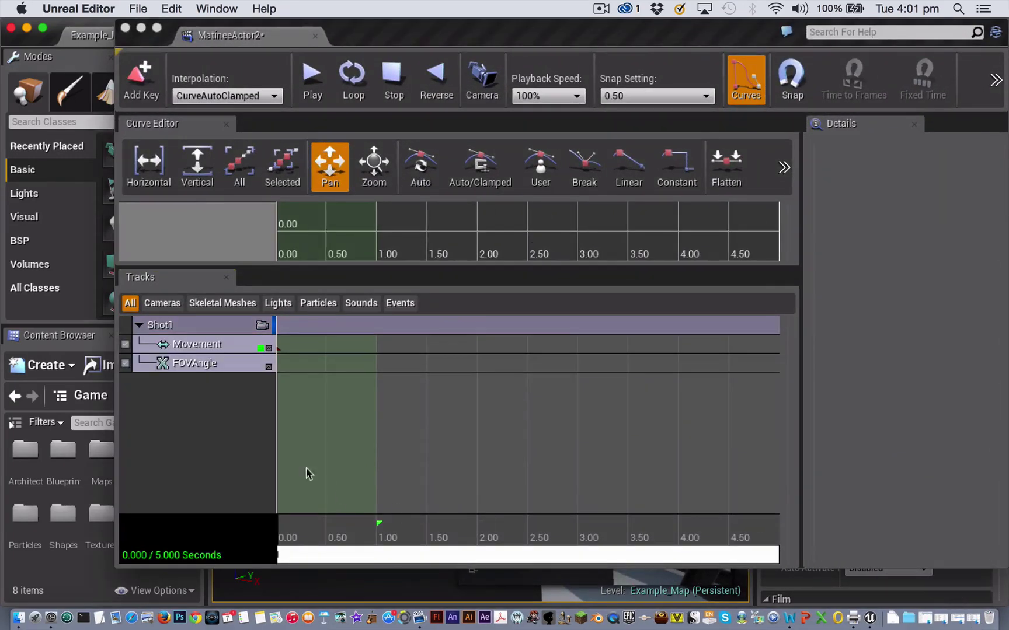
right_click(214, 431)
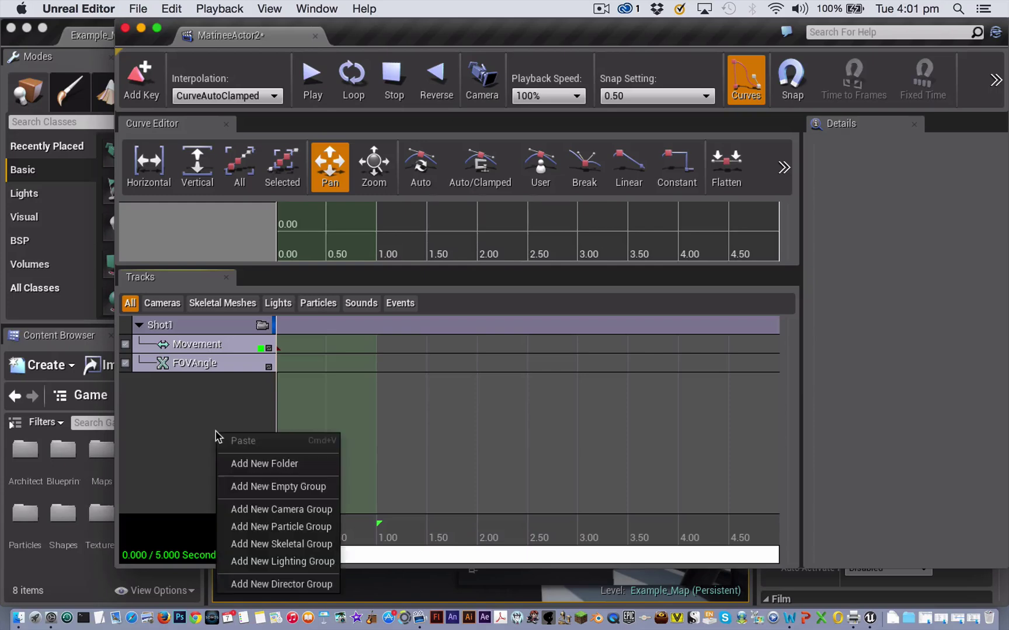
left_click(259, 510)
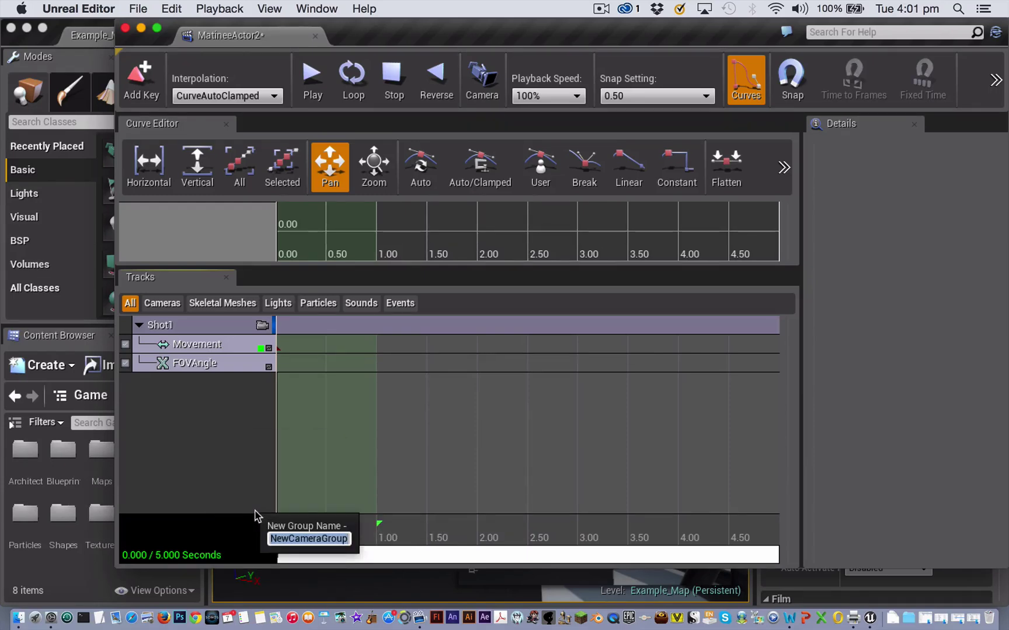
type("Shot")
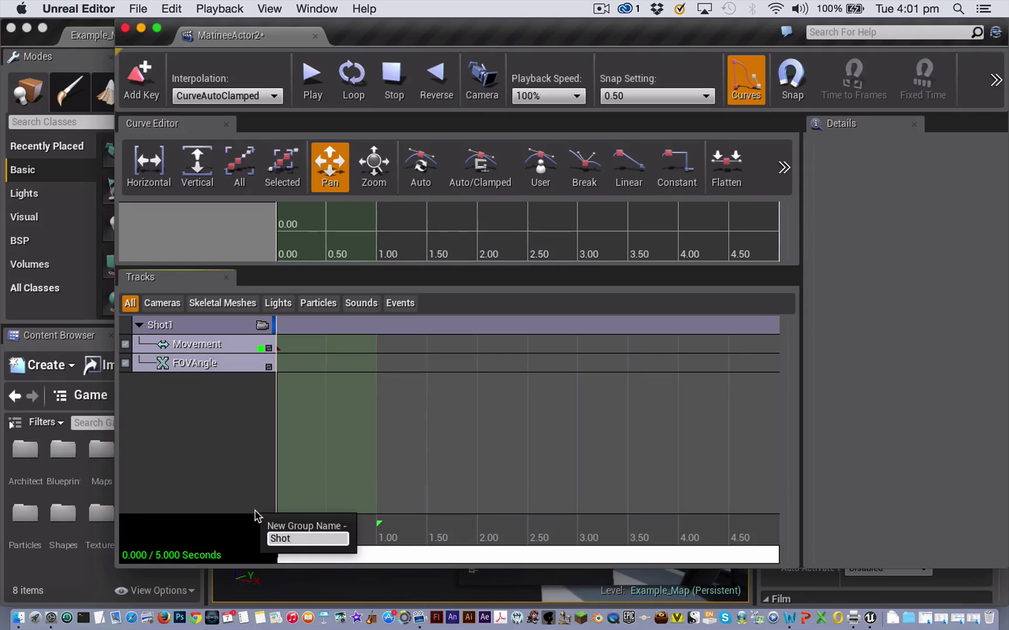
type("2")
key("Return")
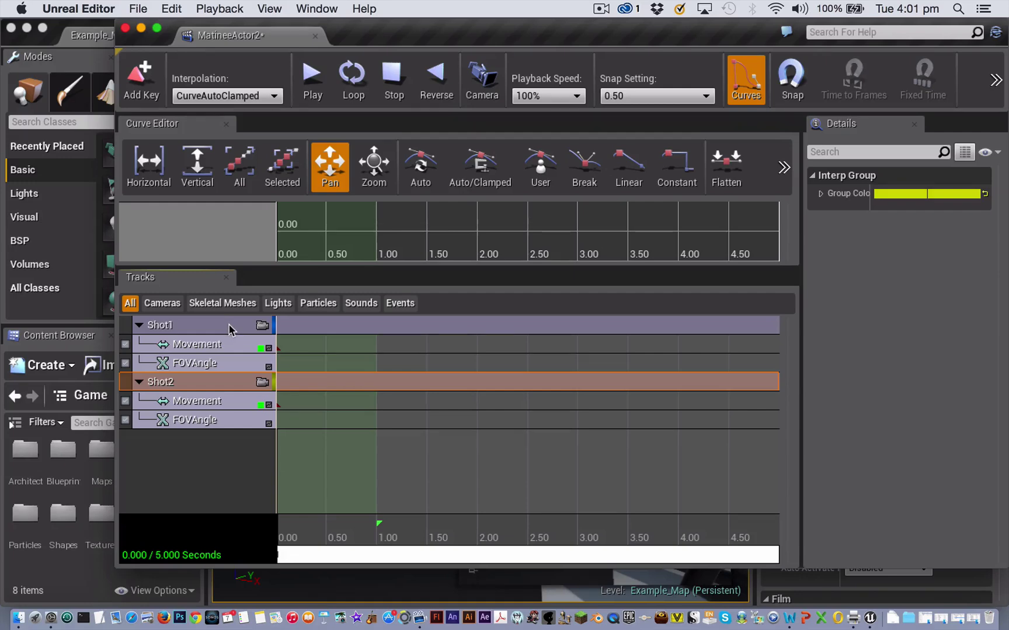
- Check which actor is assigned to the Shot2 camera group
right_click(226, 385)
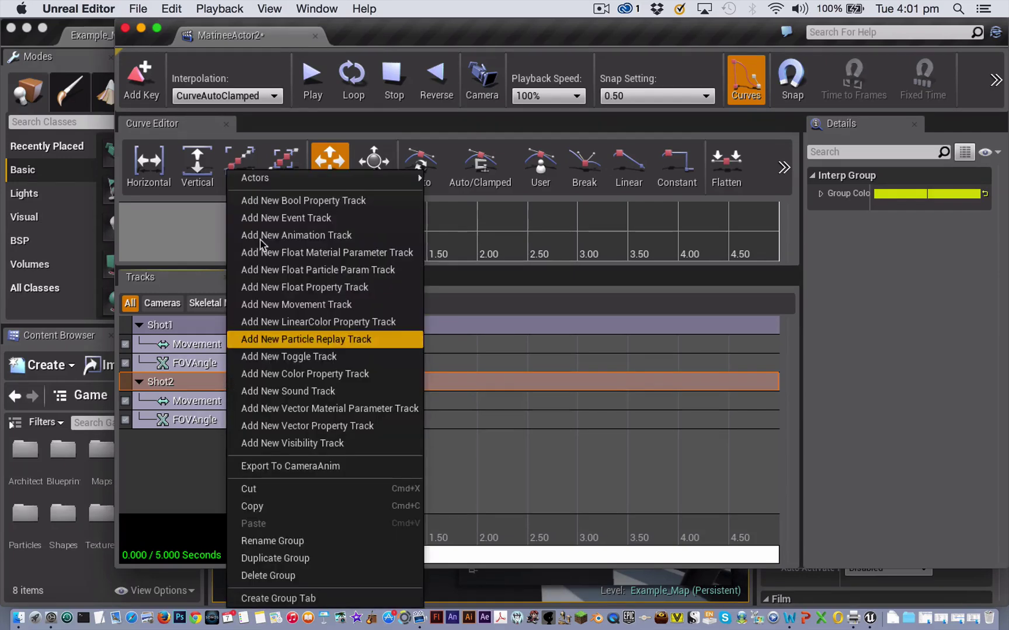
mouse_move(340, 179)
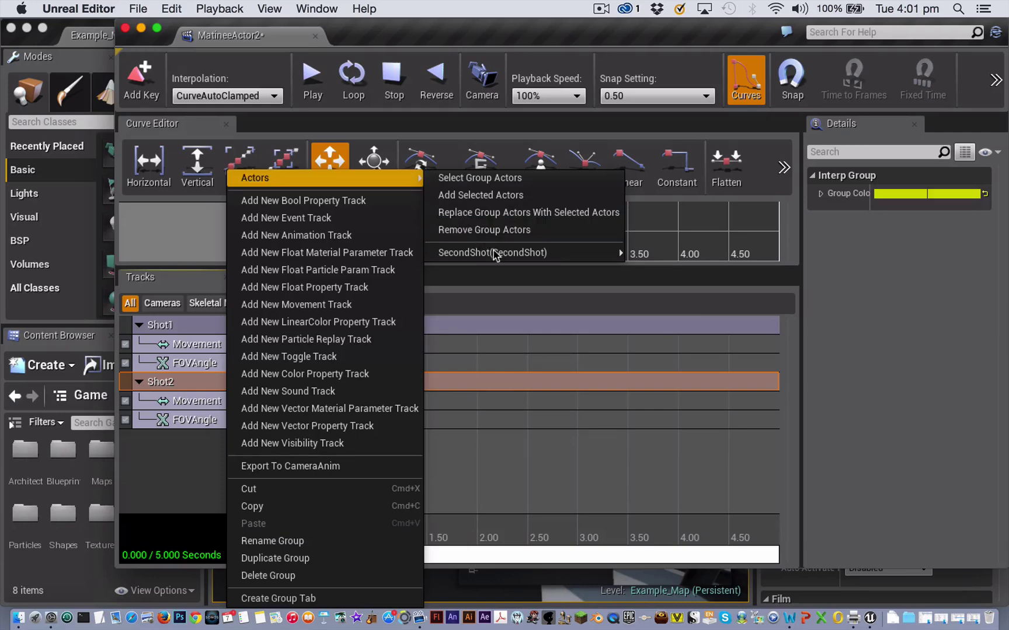
- Leave the Shot2 group's actor options and add a new director group to the Matinee
mouse_move(498, 255)
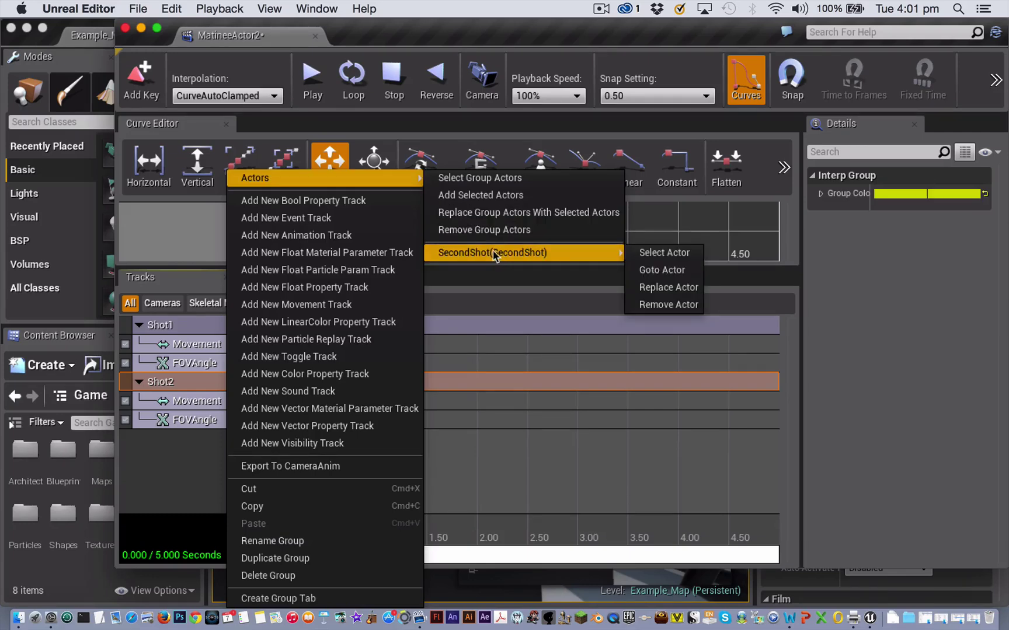
left_click(140, 487)
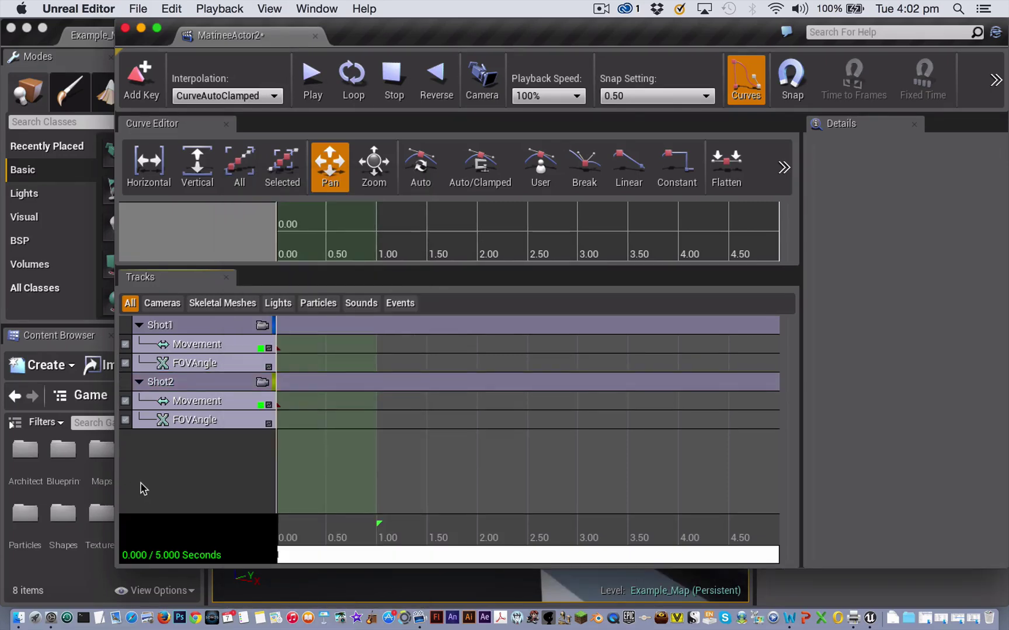
right_click(190, 476)
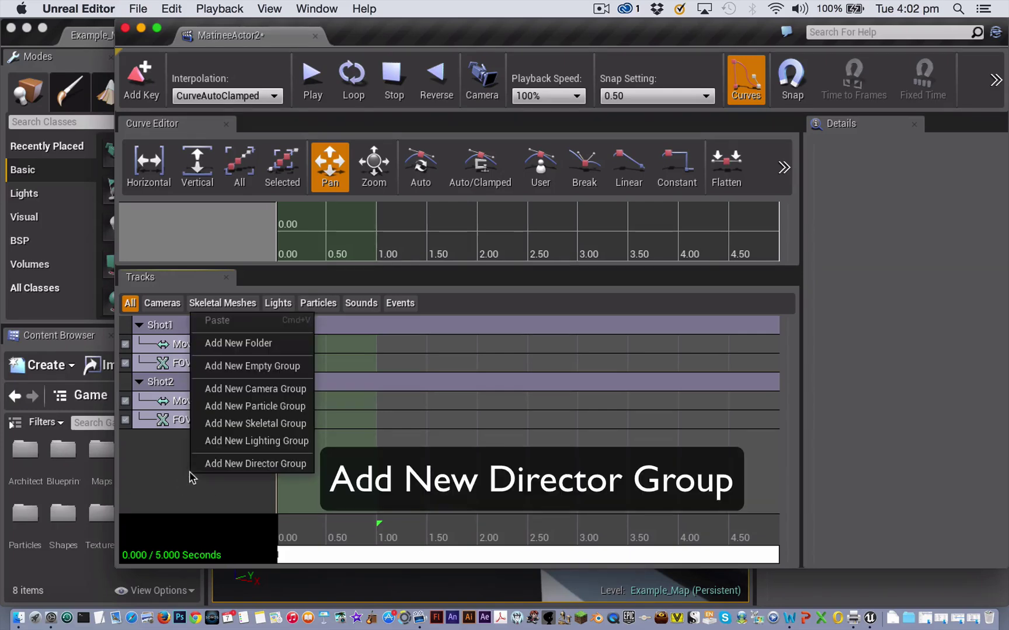
left_click(250, 464)
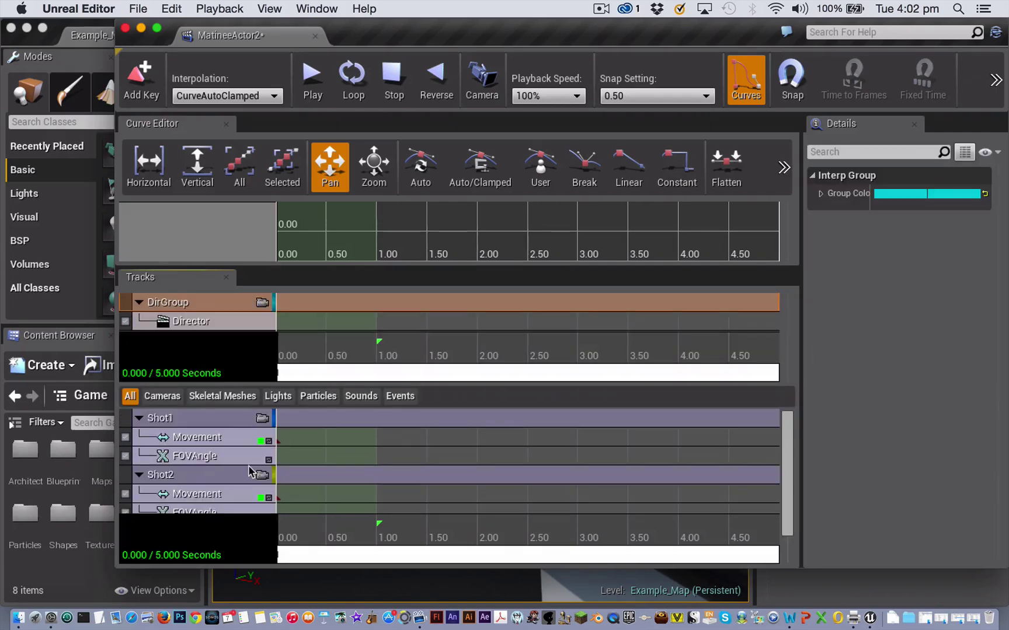
- Add a key at 0 seconds on the Director track that cuts to the Shot1 group
left_click(232, 324)
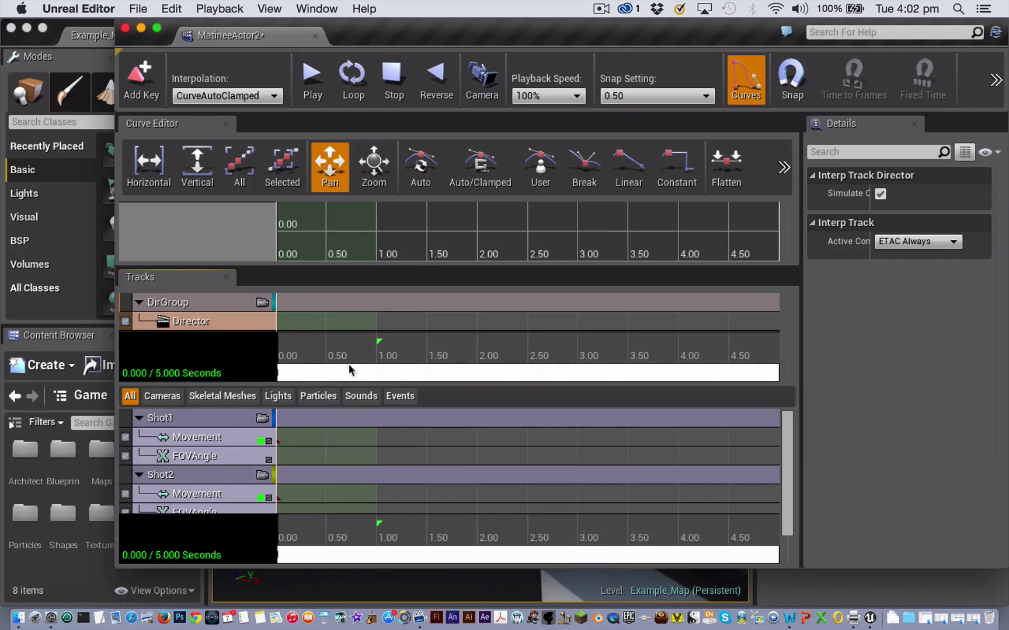
scroll(375, 354, "down", 2)
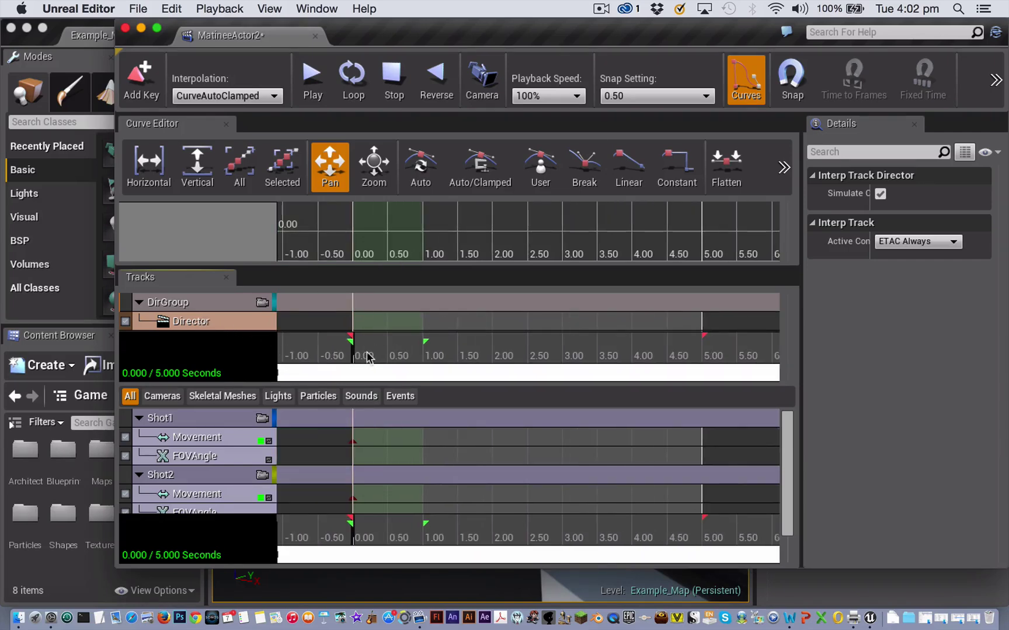
left_click(372, 354)
left_click_drag(372, 355, 352, 354)
left_click(150, 87)
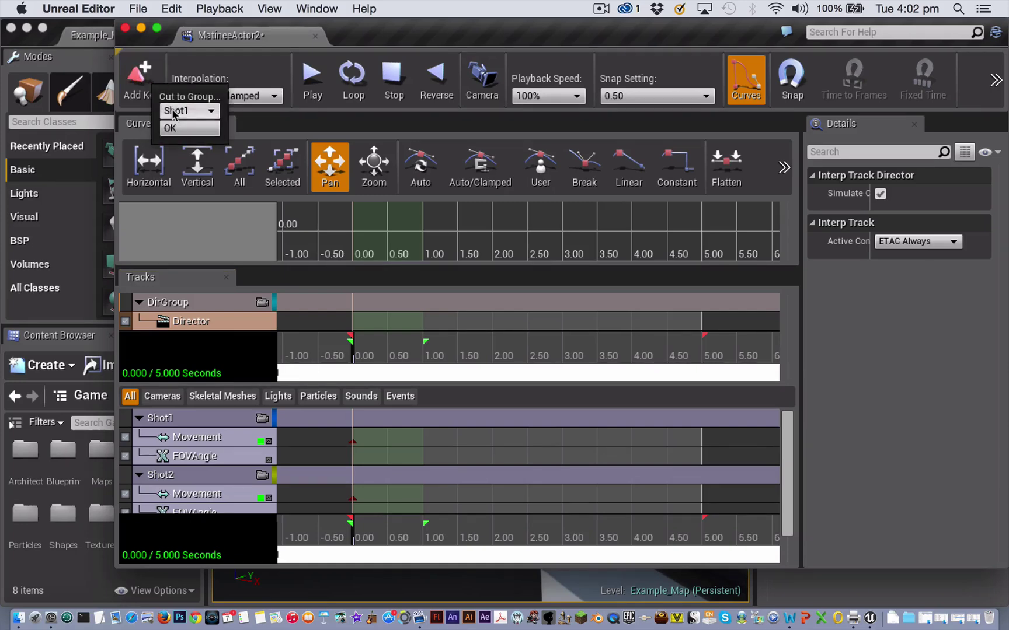
left_click(173, 129)
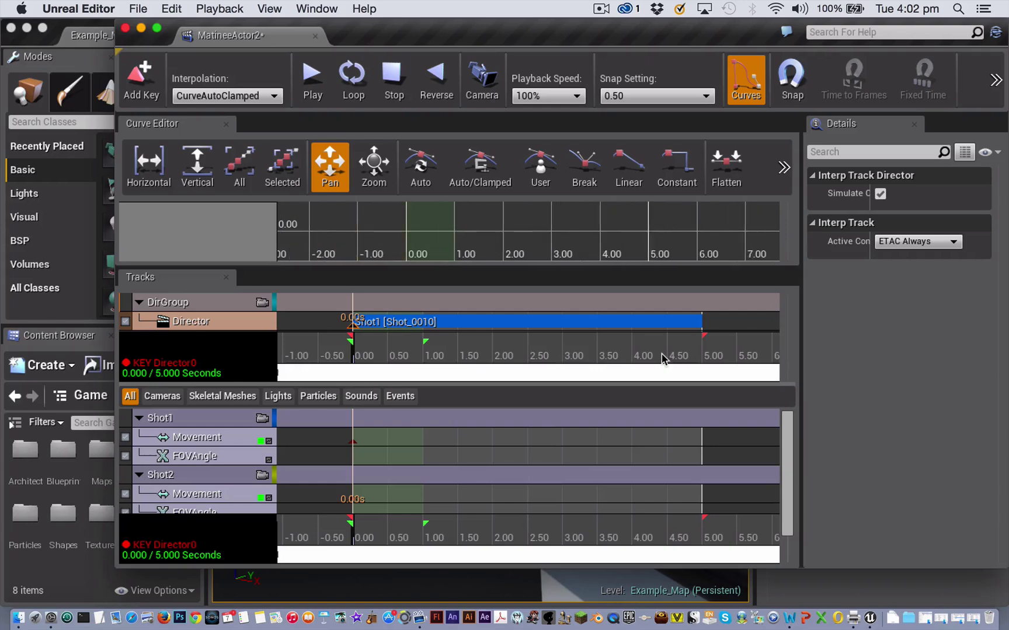
- Extend the end of the Matinee sequence to about 5.99 seconds and stretch the loop section's end to match
left_click(706, 349)
scroll(707, 349, "down", 1)
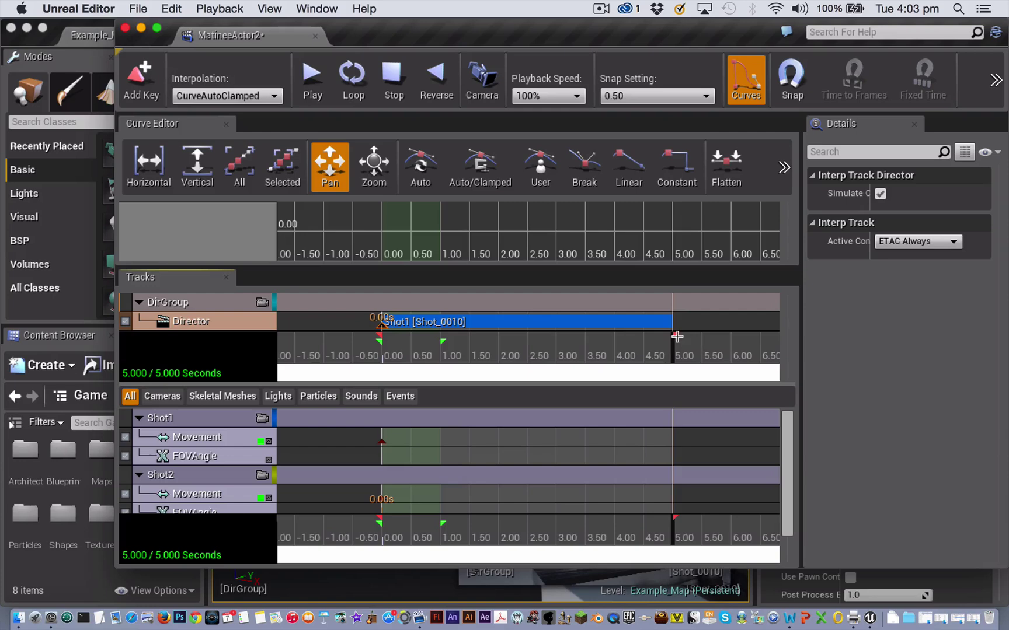
left_click_drag(675, 334, 733, 338)
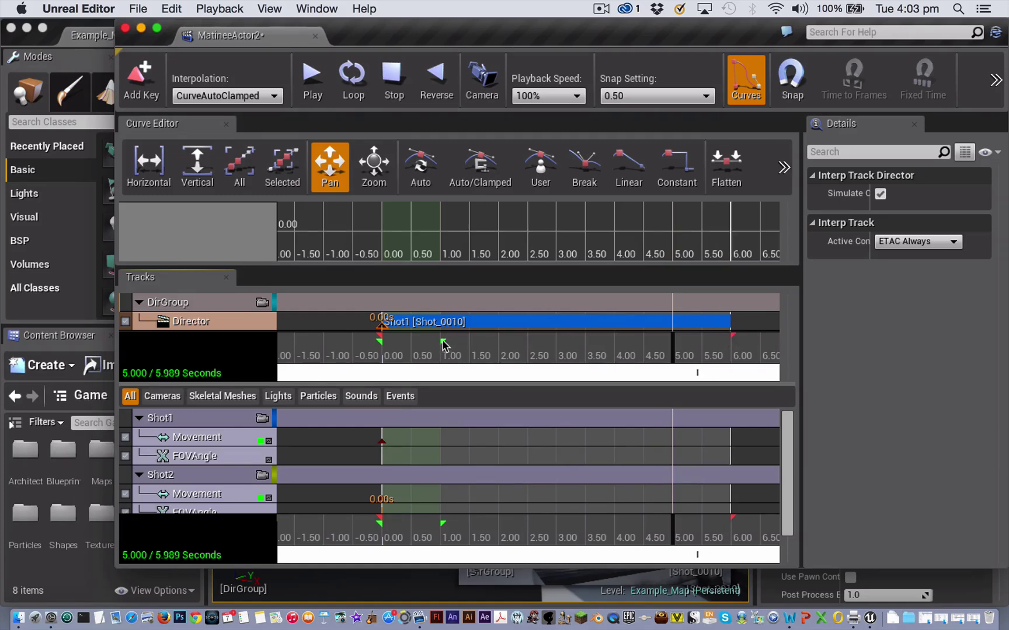
left_click_drag(443, 342, 733, 341)
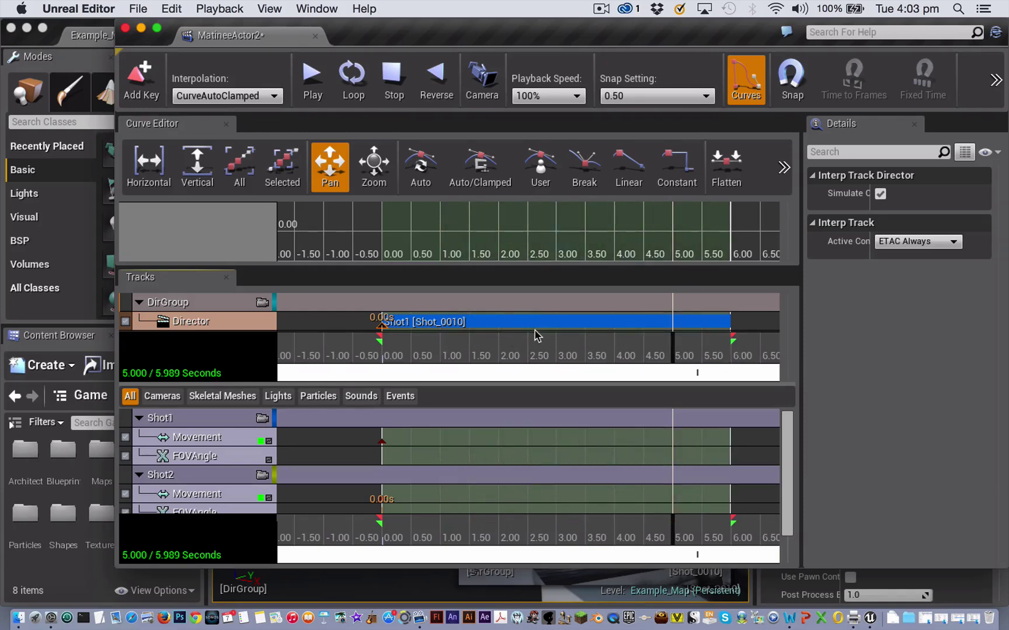
- Add a key at about 3 seconds on the Director track that cuts to the Shot2 group
left_click(556, 355)
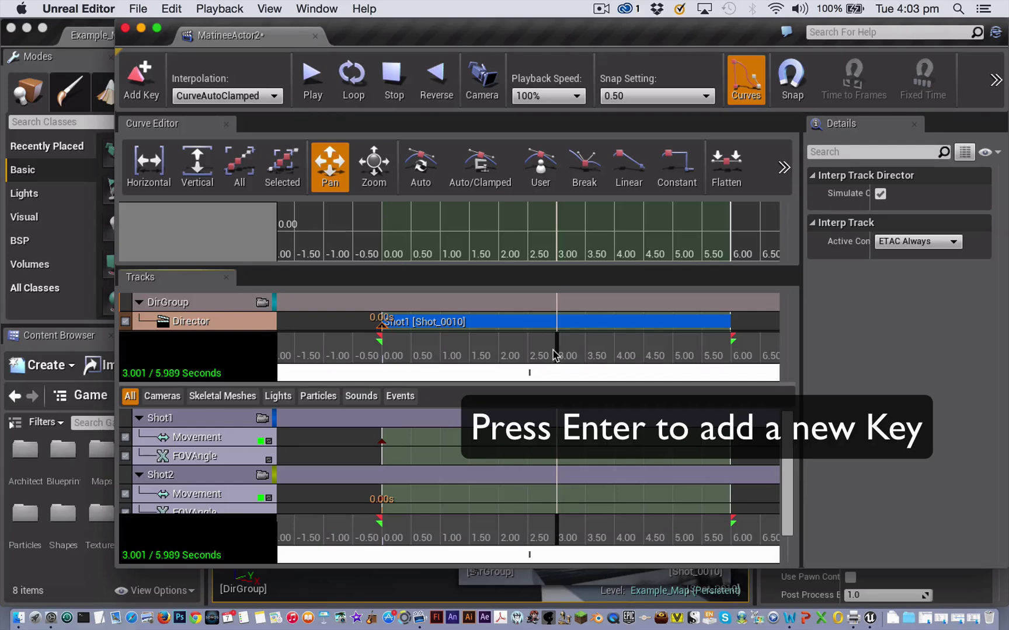
key("Return")
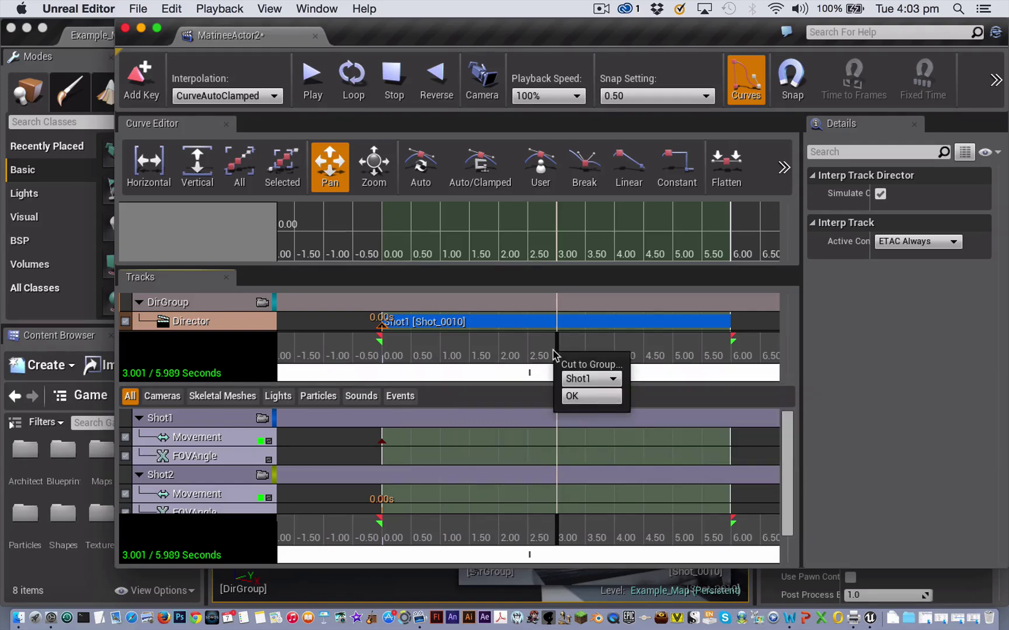
left_click(596, 381)
left_click(595, 410)
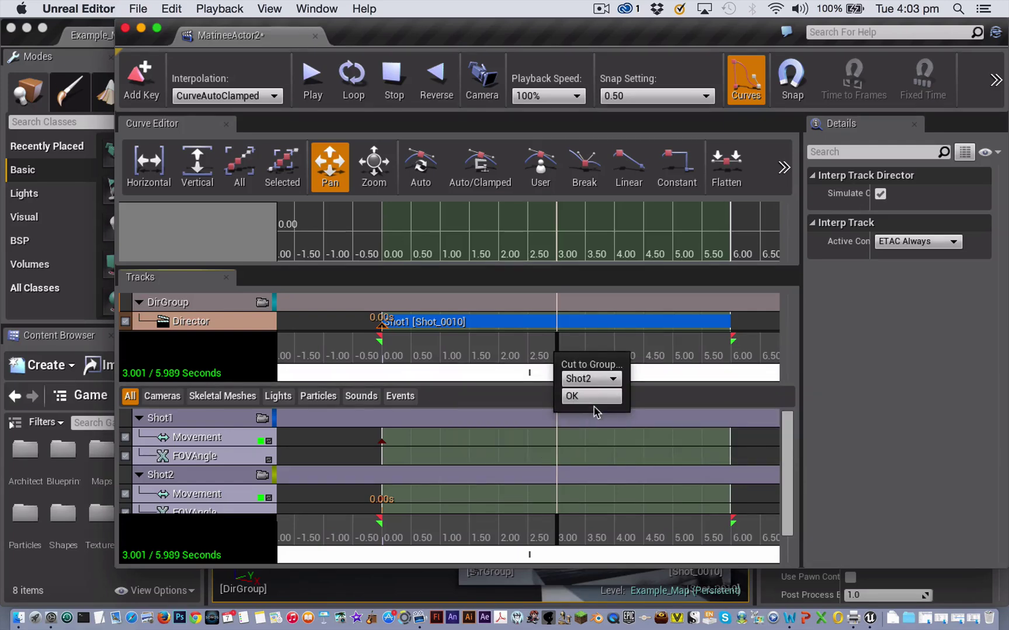
left_click(583, 397)
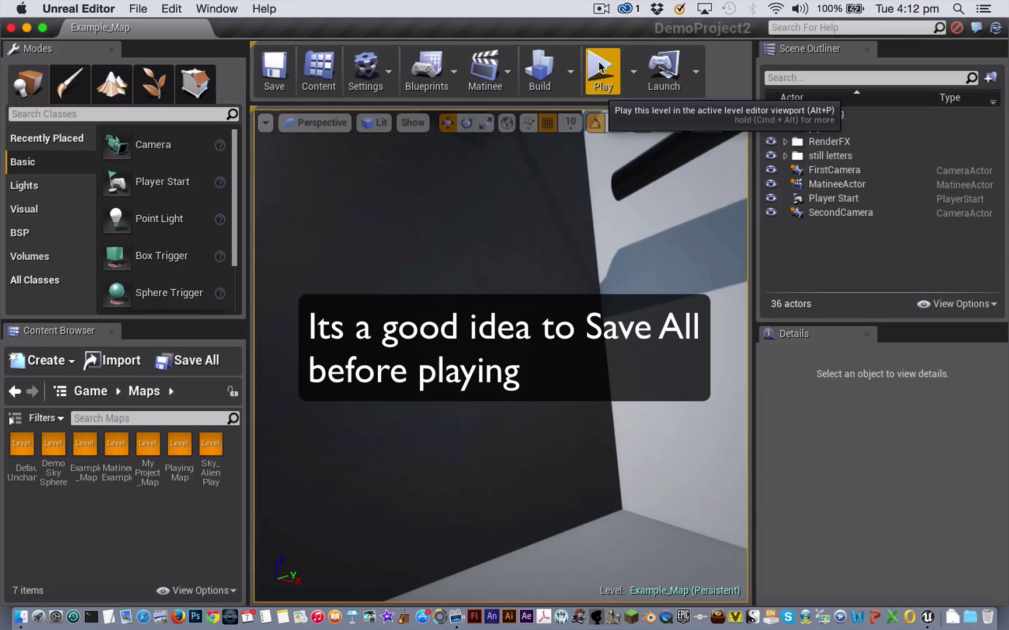
- Play the level in the viewport to preview the cinematic and exit game mode
left_click(599, 67)
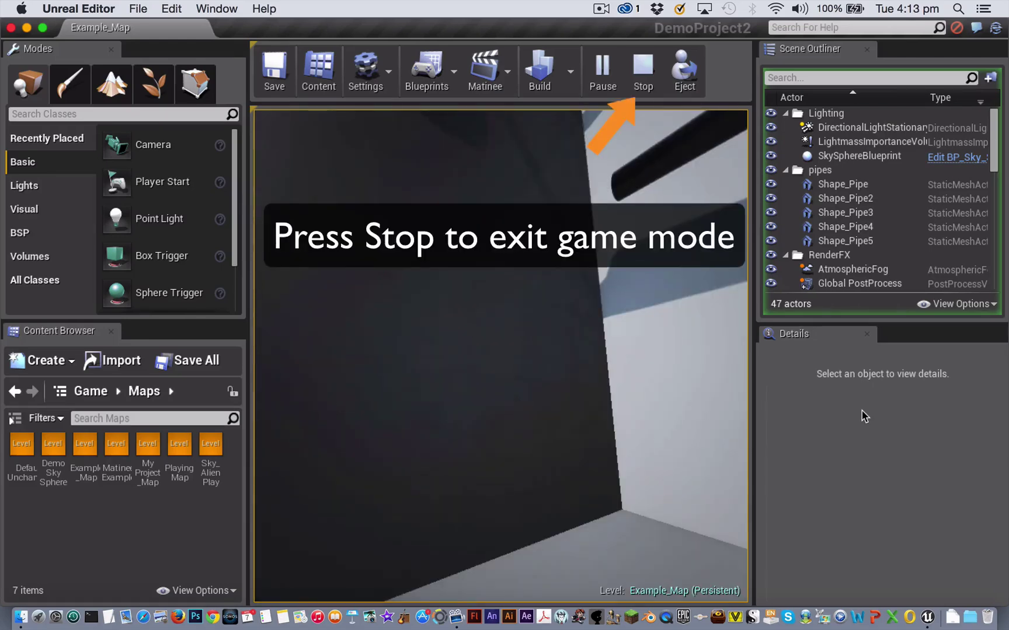
left_click(645, 70)
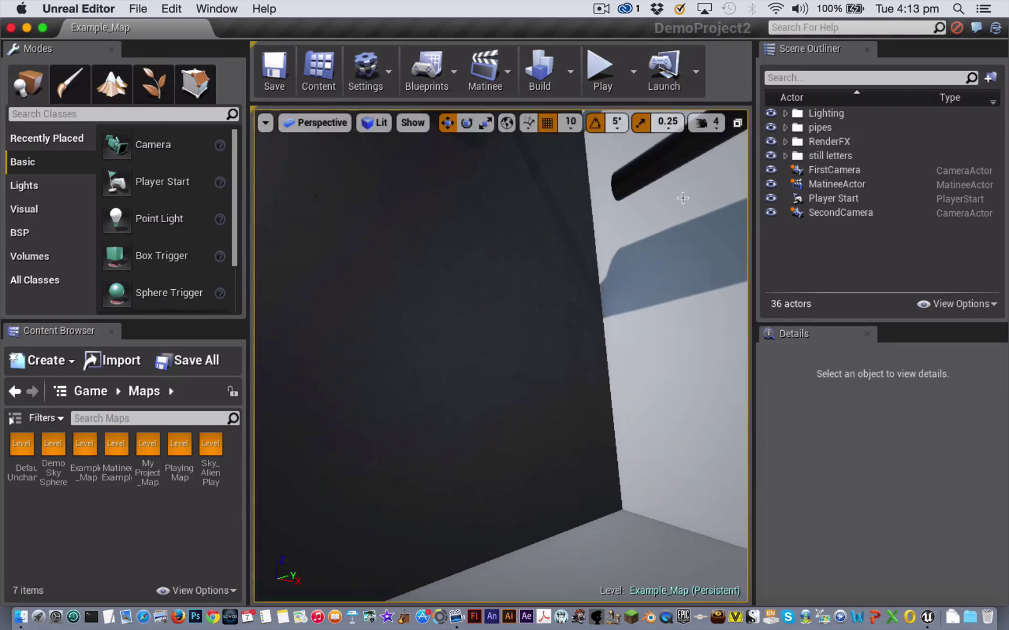
- Select the MatineeActor in the level and reopen it for editing in Matinee
left_click(837, 184)
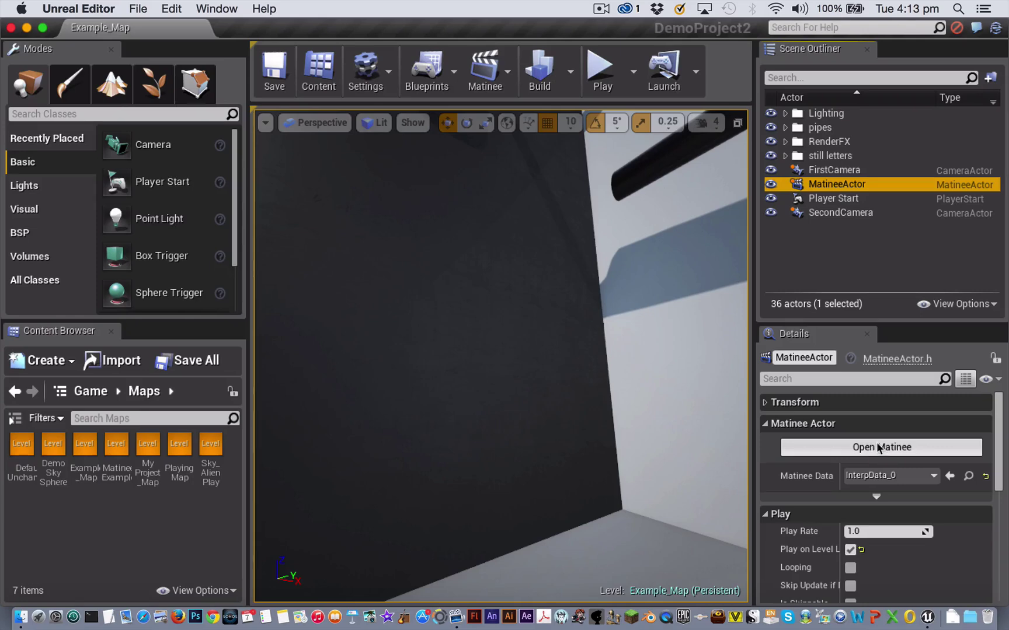
left_click(893, 454)
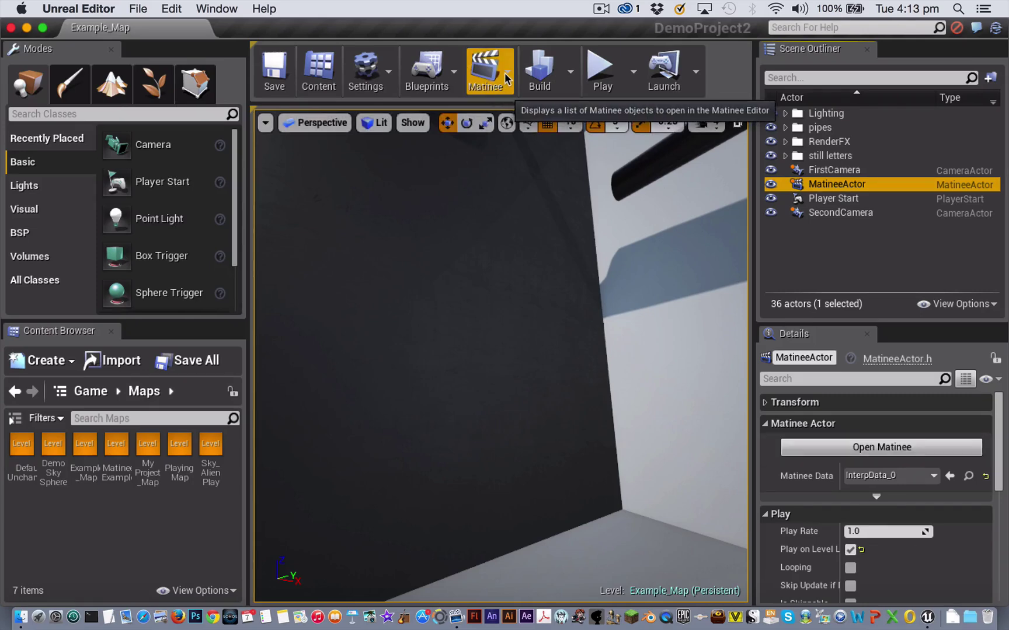
left_click(485, 70)
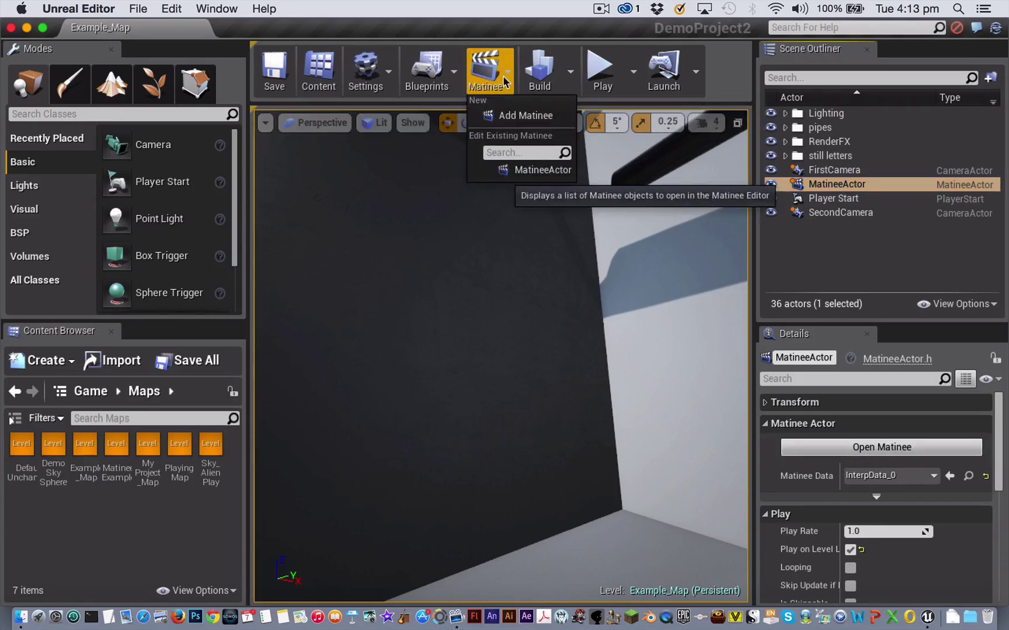
left_click(525, 171)
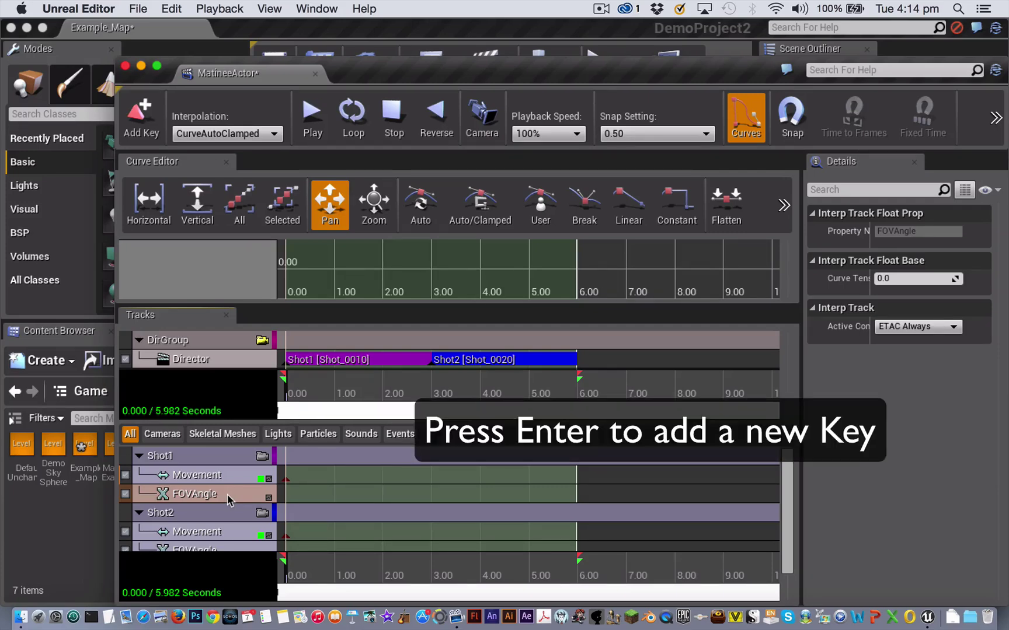
- Add keys on Shot1's FOVAngle track at 0 seconds and at about 2.46 seconds
key("Return")
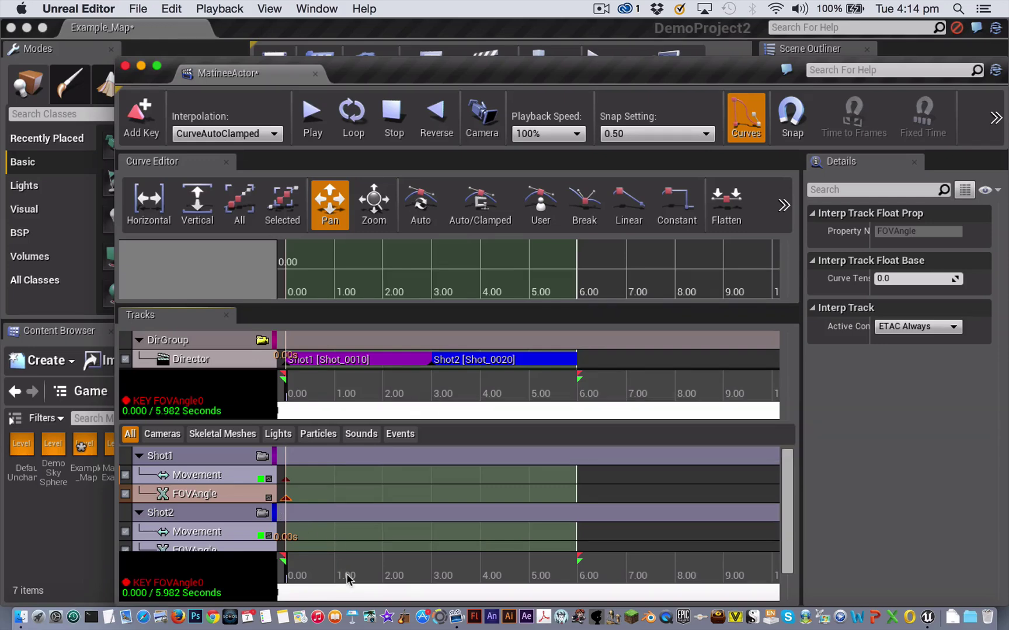
left_click(406, 575)
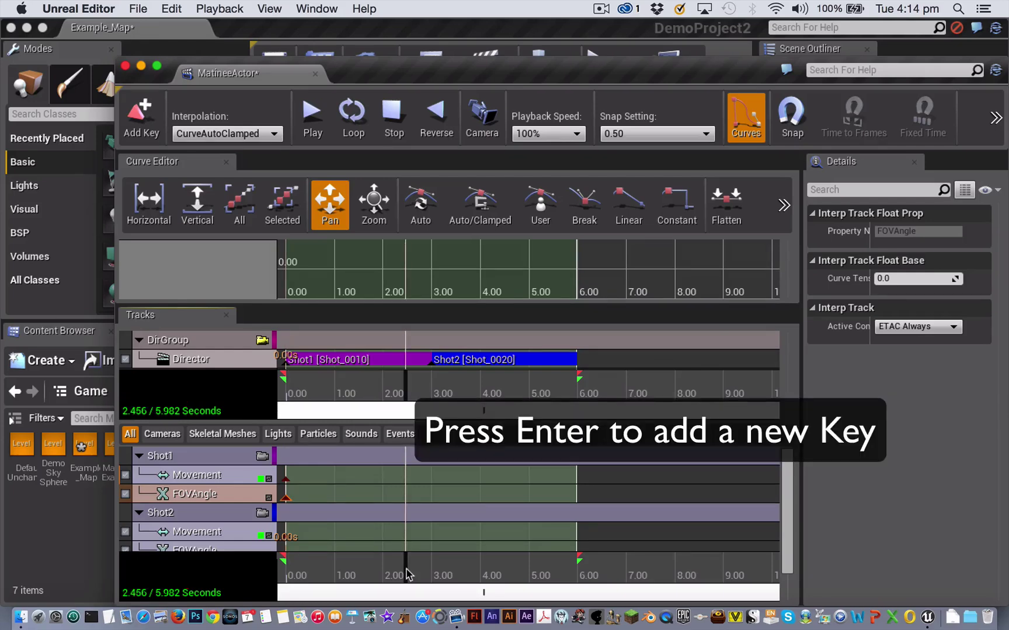
key("Return")
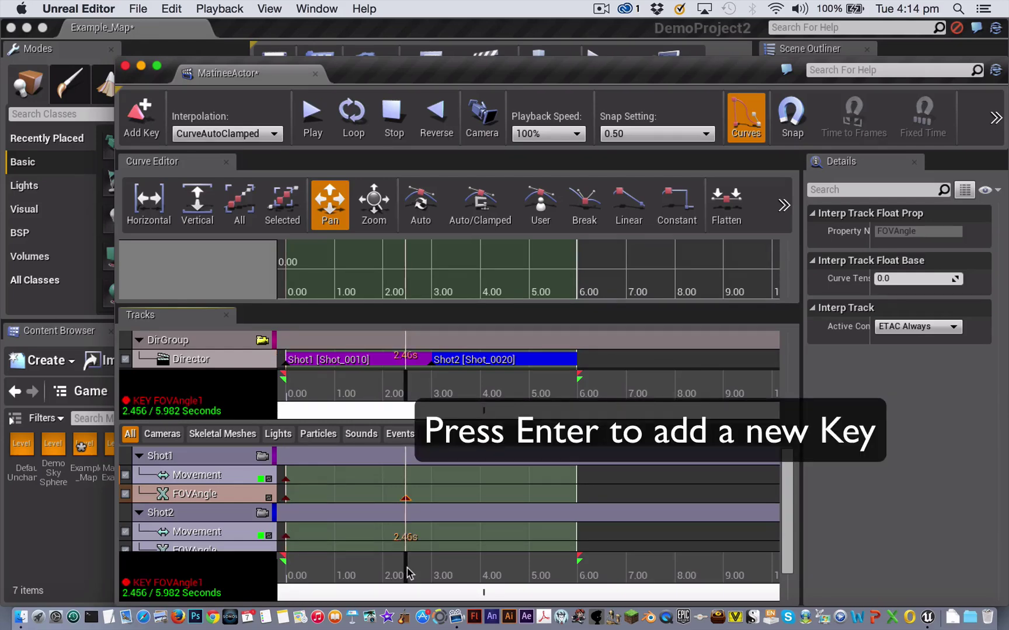
- Set the value of Shot1's FOVAngle key at 2.46 seconds to 25
right_click(405, 499)
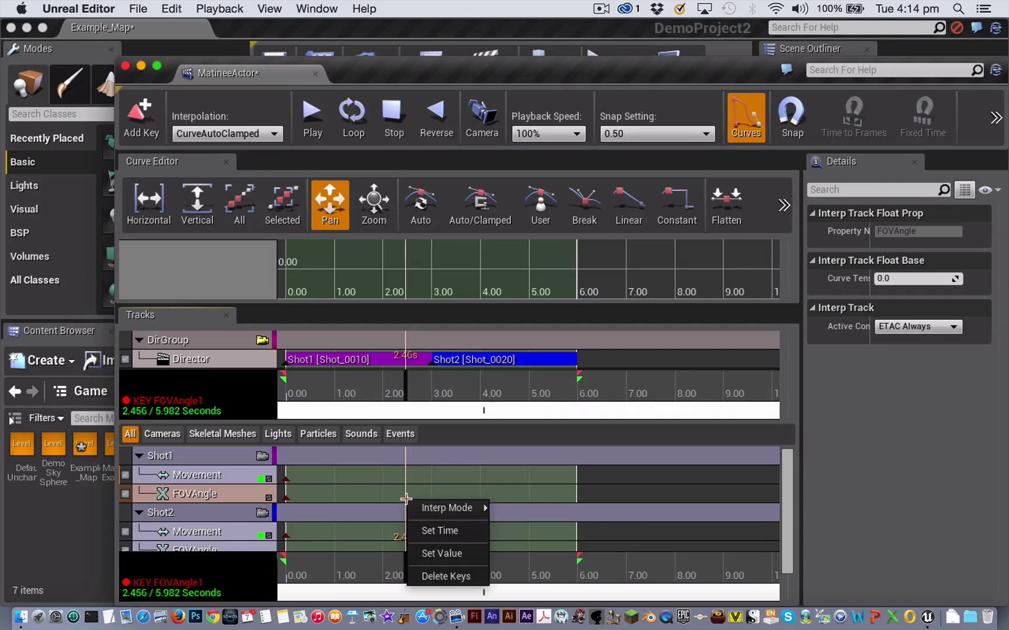
left_click(435, 554)
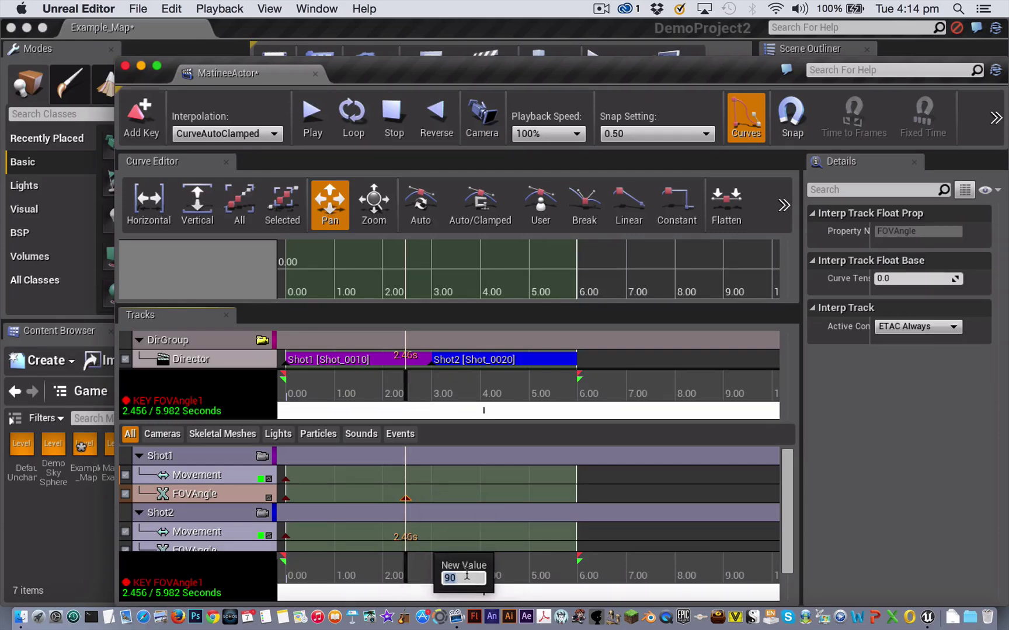
type("25")
key("Return")
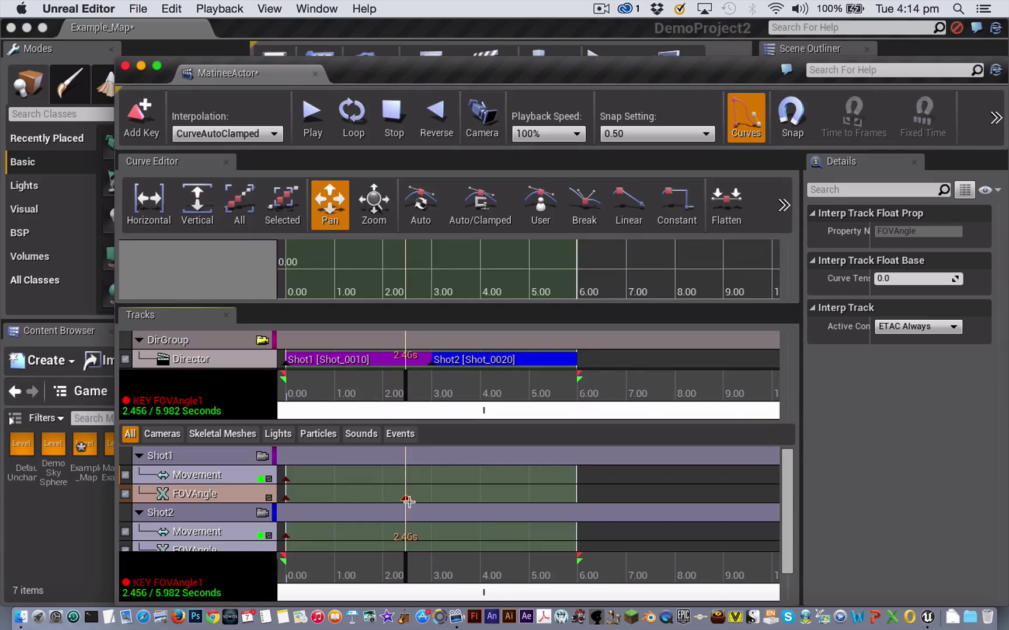
- Check the value of Shot1's FOVAngle key at 0 seconds and reselect the key at 2.46 seconds
left_click(285, 497)
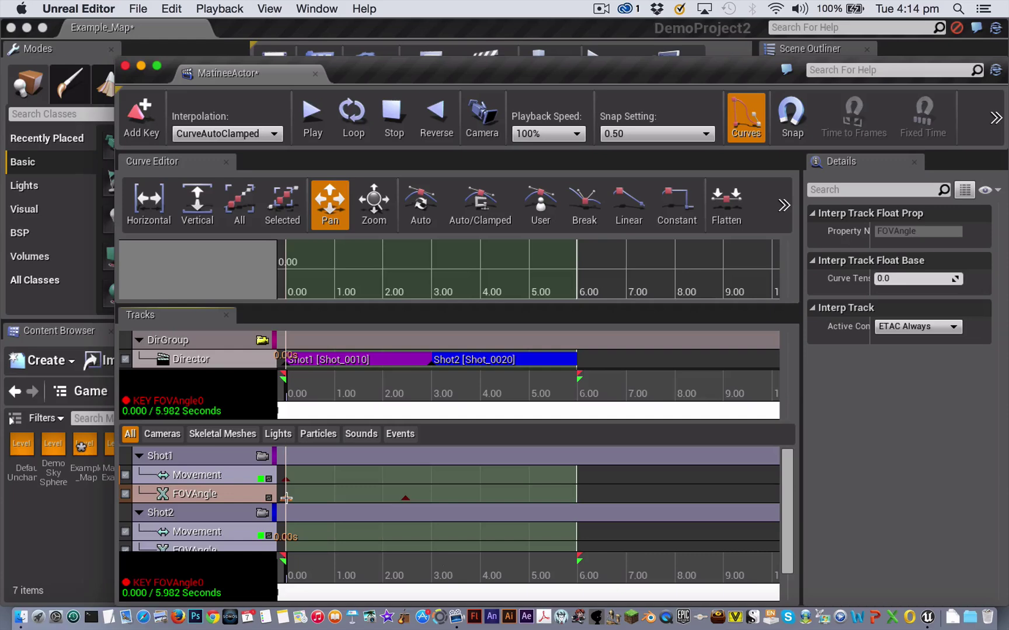
right_click(285, 498)
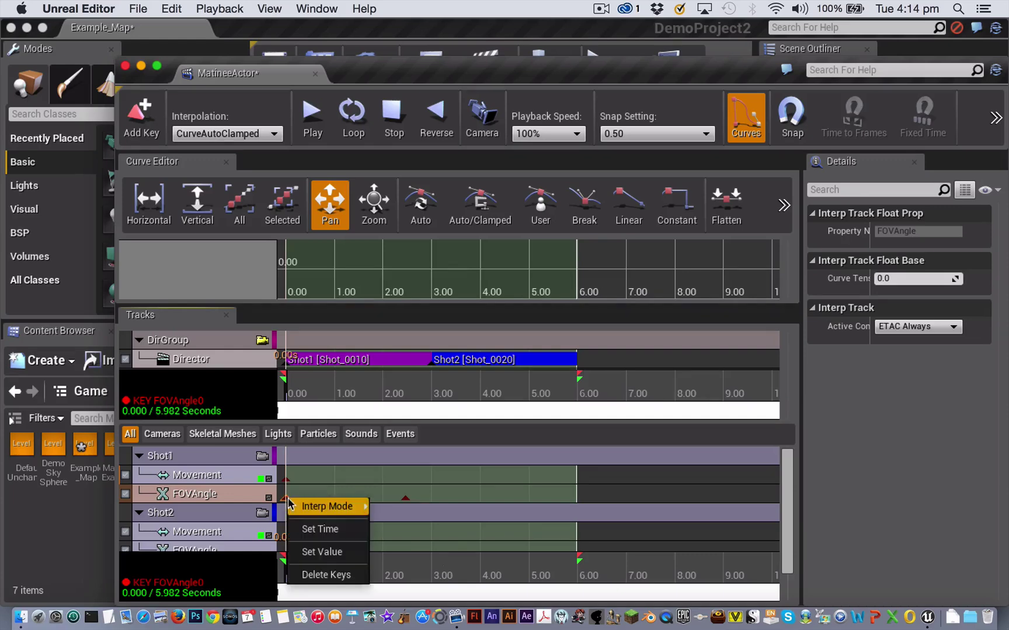
left_click(327, 554)
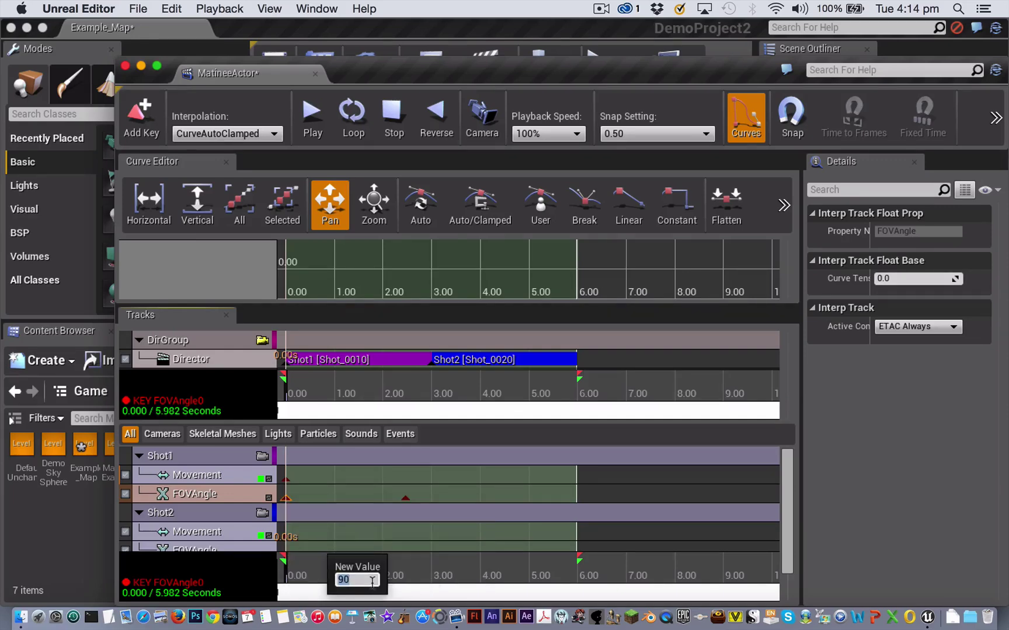
key("Return")
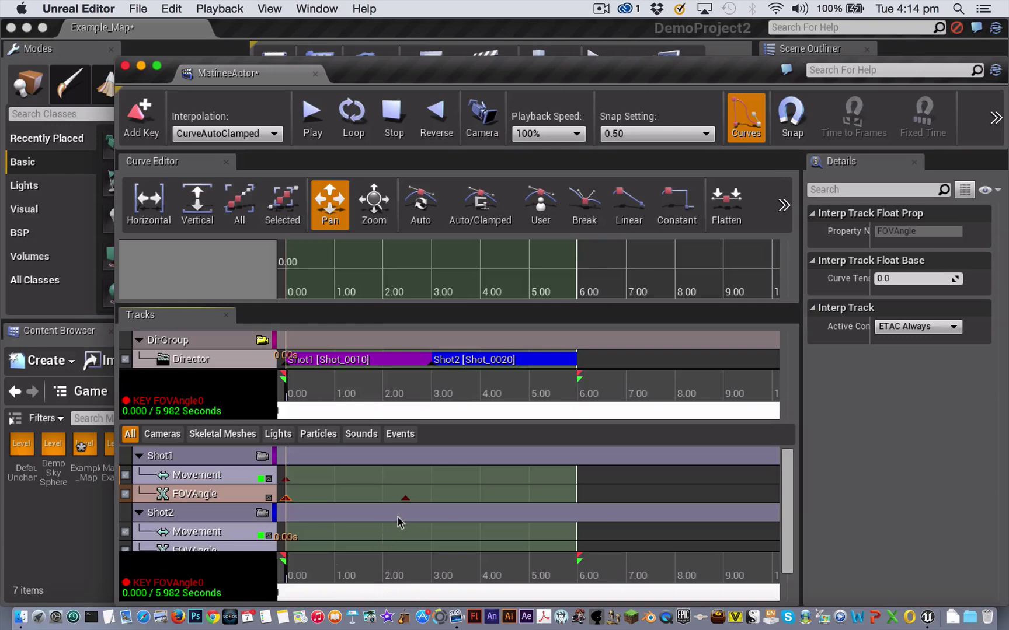
left_click(406, 499)
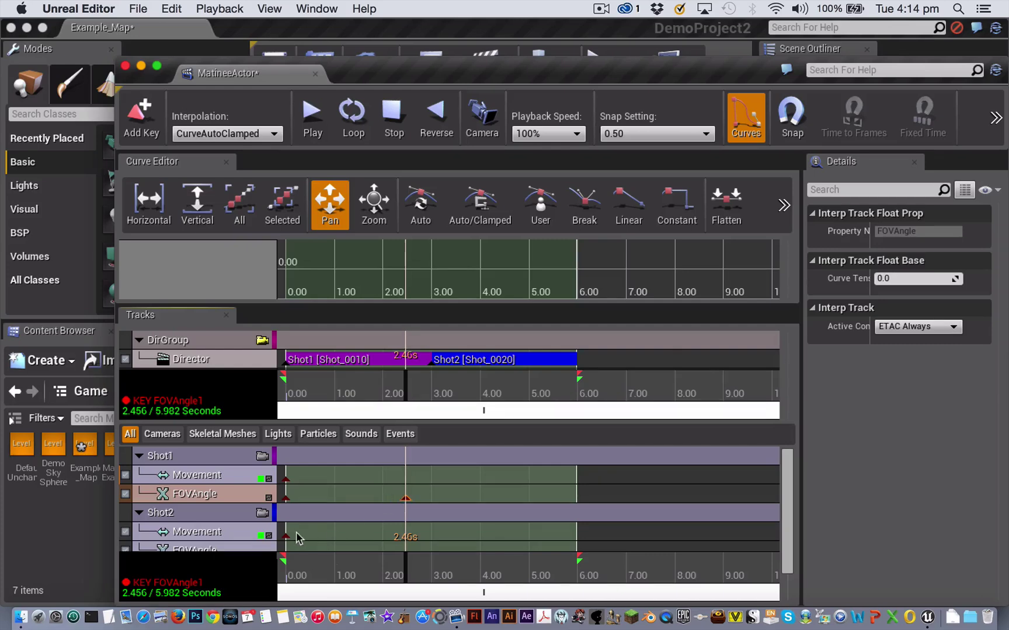
- Add keys on Shot2's Movement track at about 3.5 seconds and about 5.5 seconds
scroll(247, 528, "down", 3)
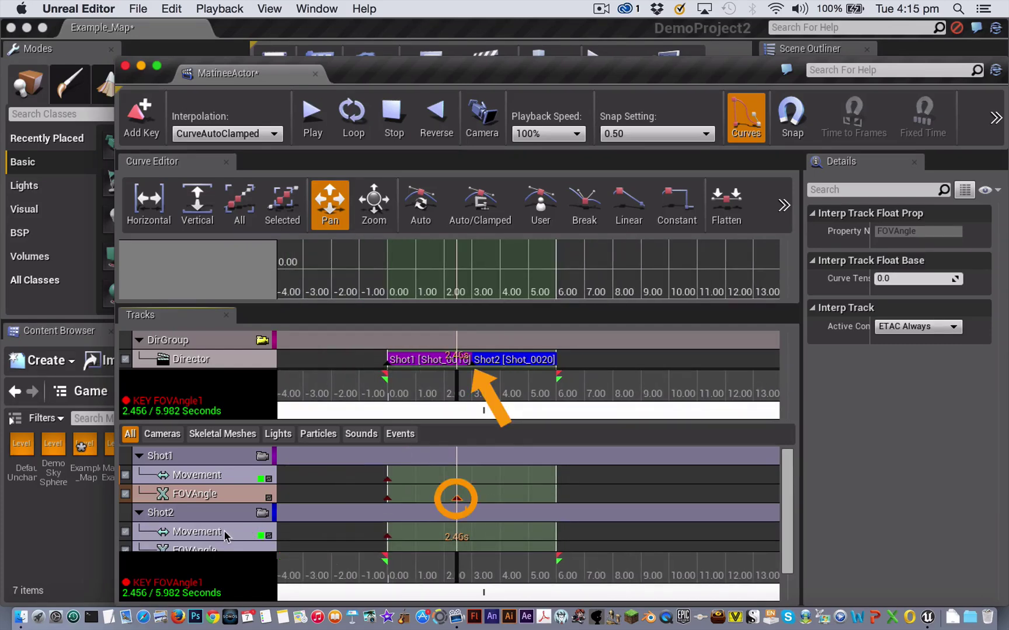
left_click(226, 532)
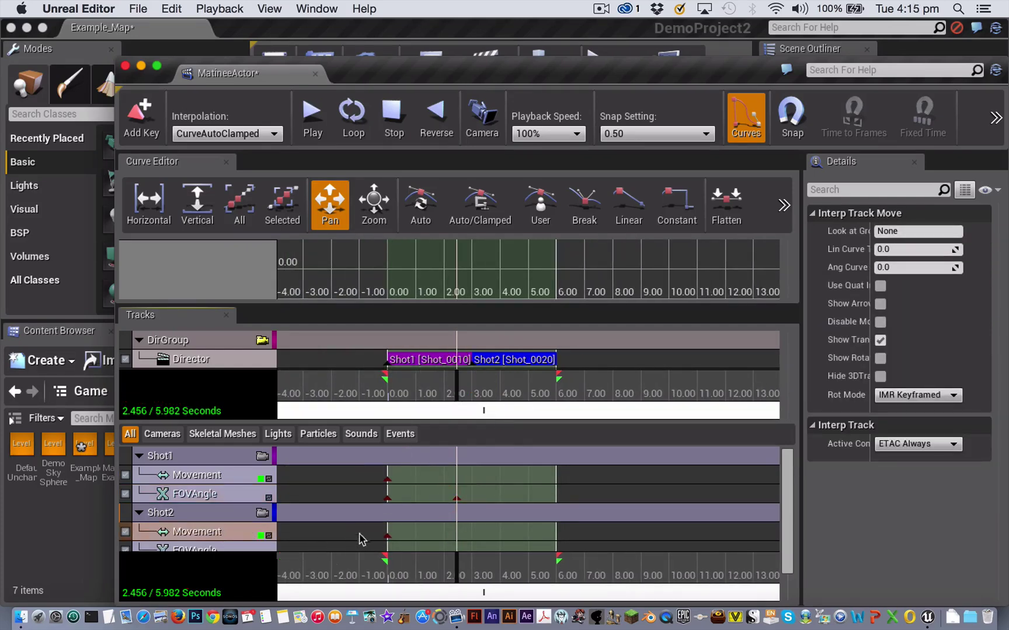
scroll(399, 549, "up", 3)
scroll(399, 546, "up", 2)
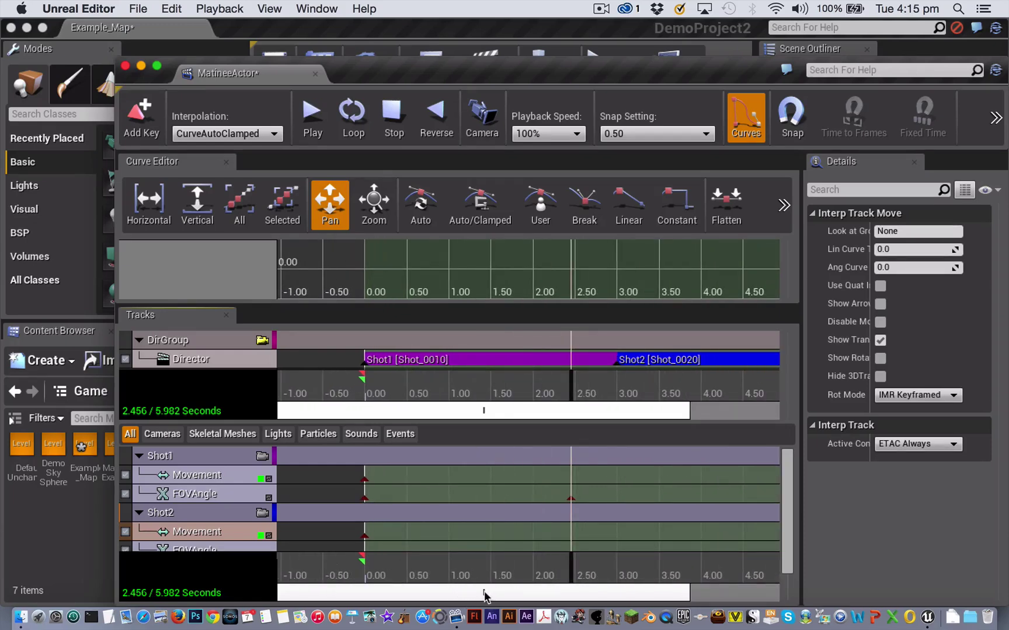
left_click_drag(483, 596, 564, 597)
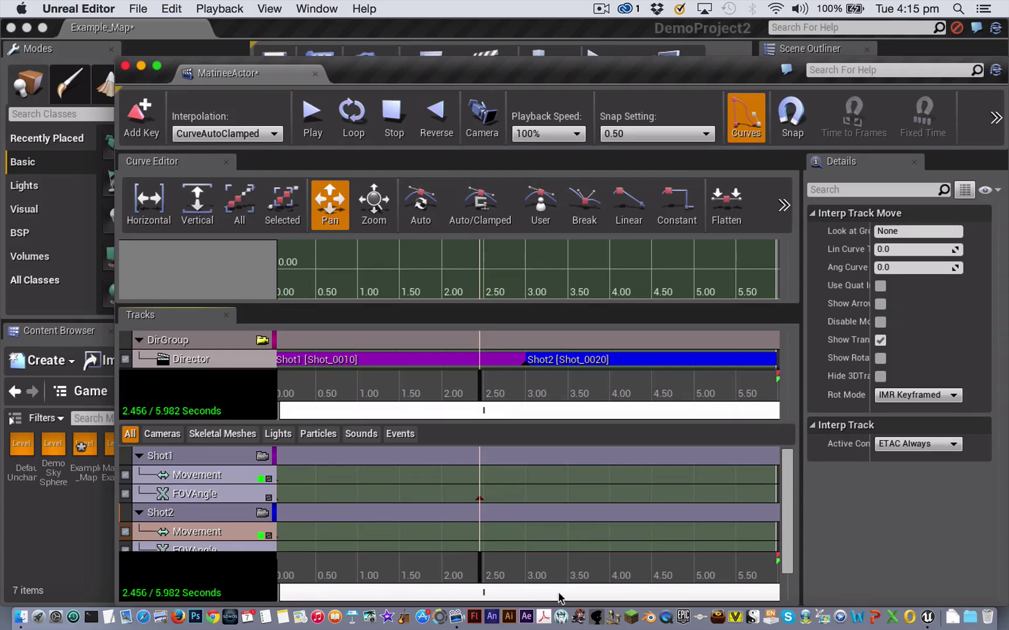
left_click(569, 561)
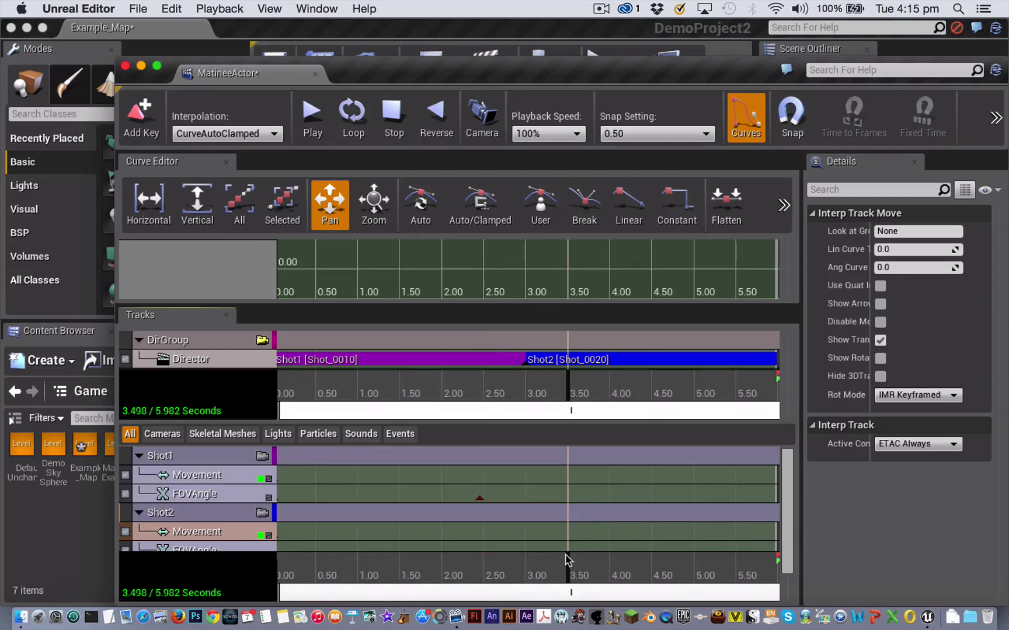
key("Return")
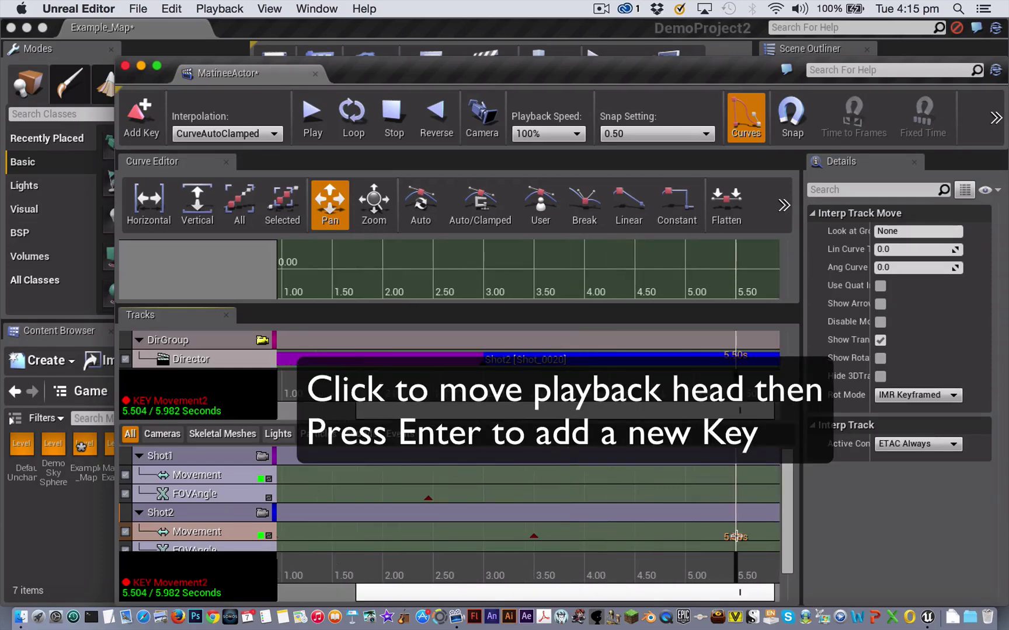
left_click(739, 577)
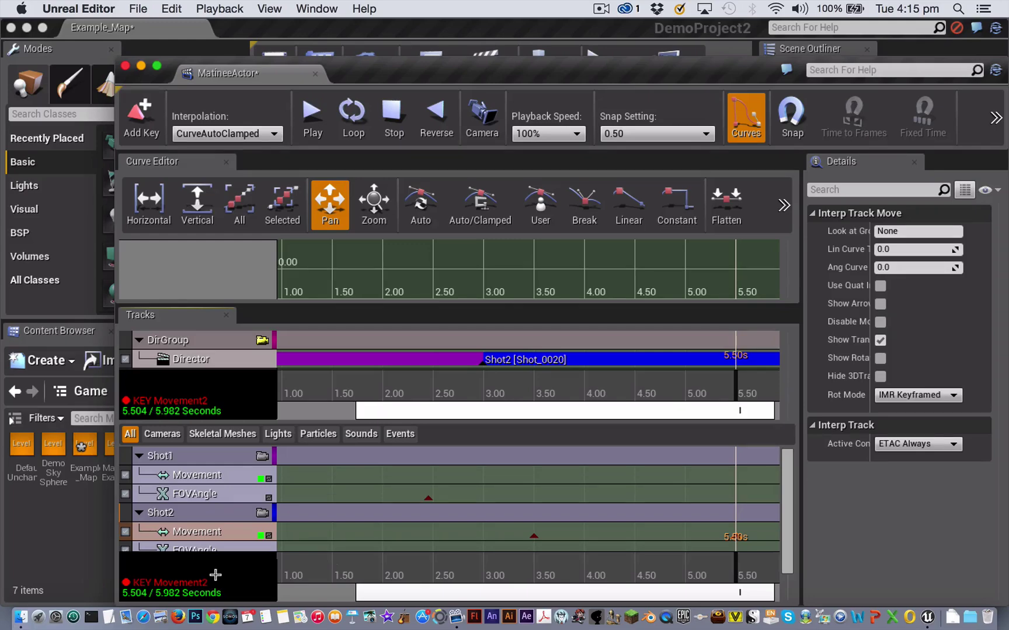
- Slide SecondCamera sideways past the "still" letters to about X -340, Y -1679, Z 744.6 for the 5.5-second key, and close Matinee
left_click(142, 66)
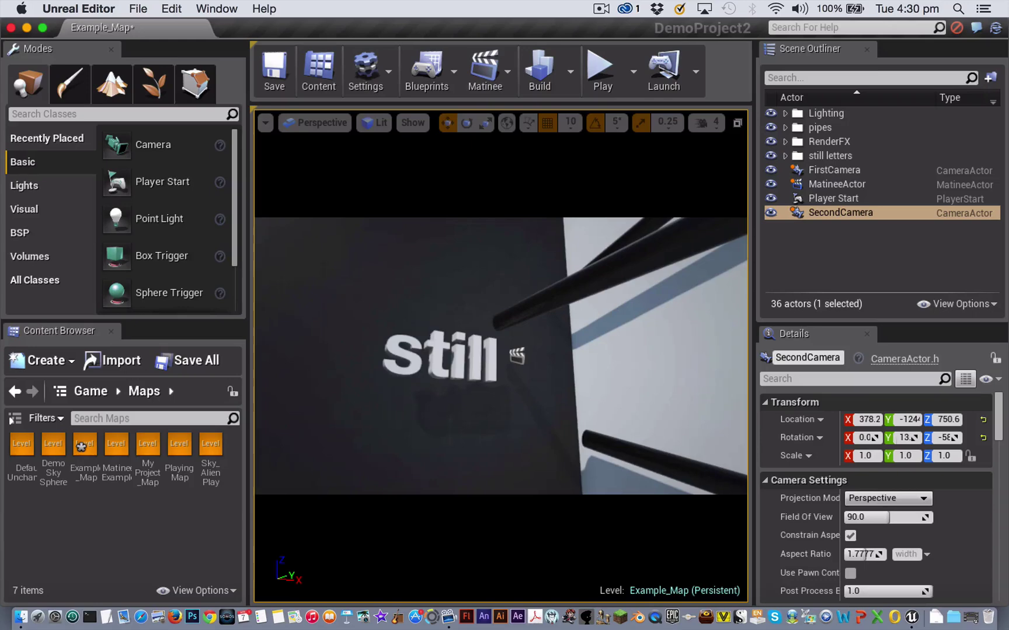
key("a")
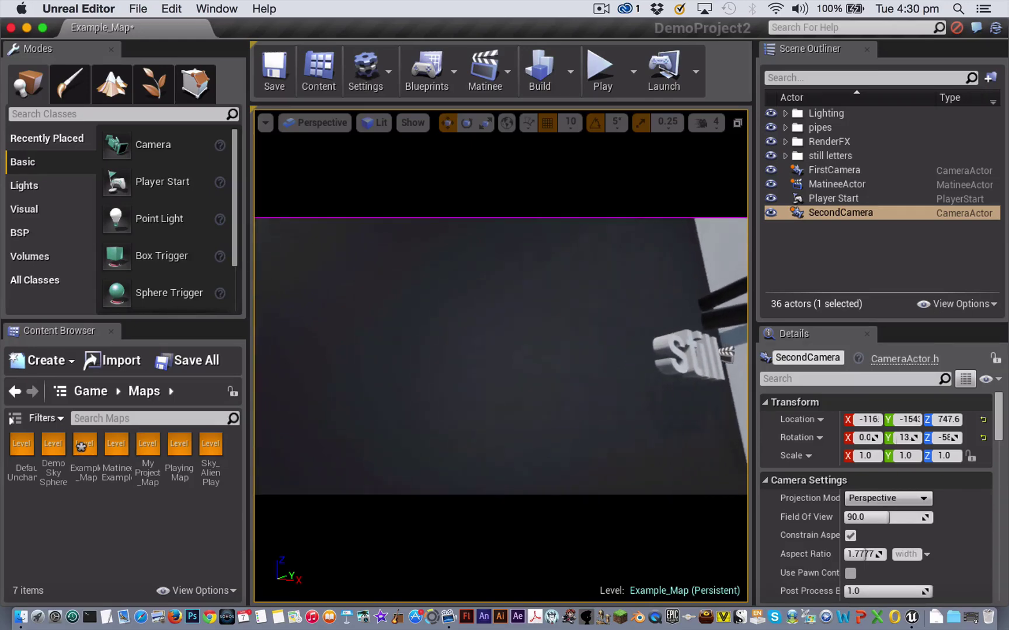
key("a")
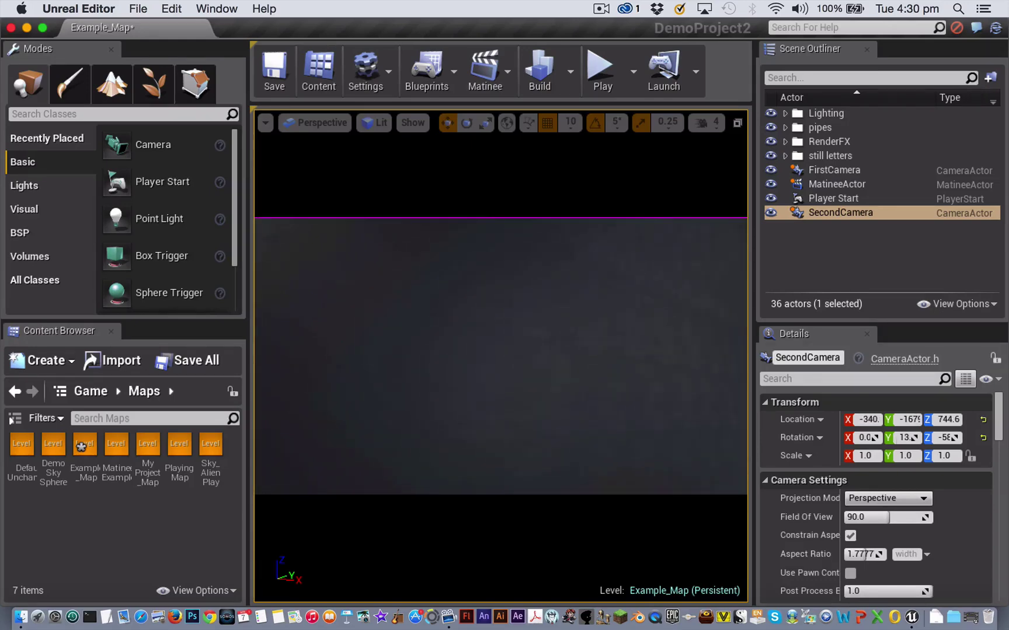
left_click(971, 620)
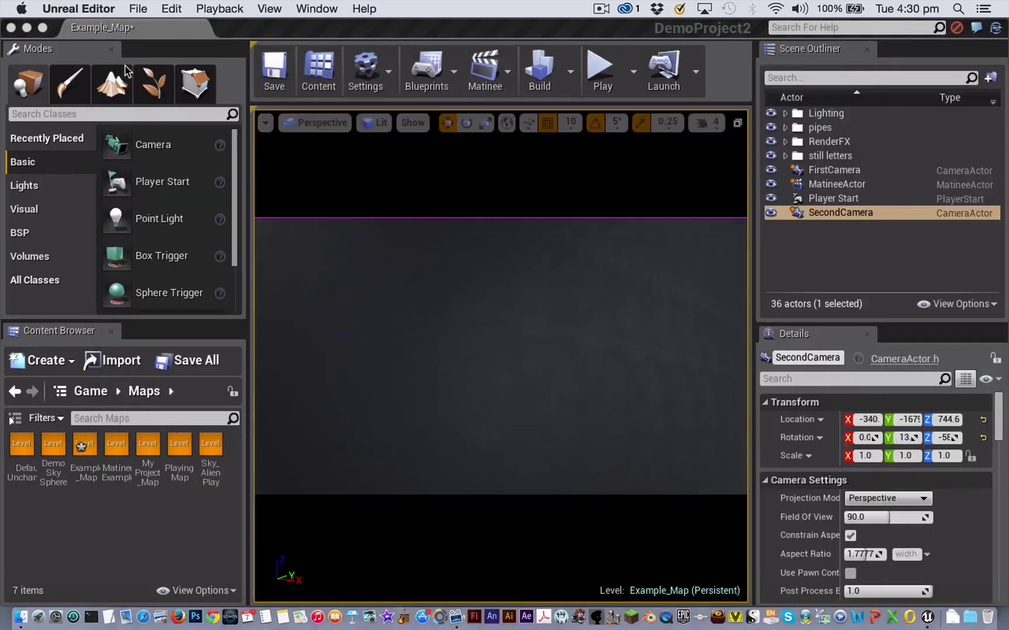
left_click(125, 66)
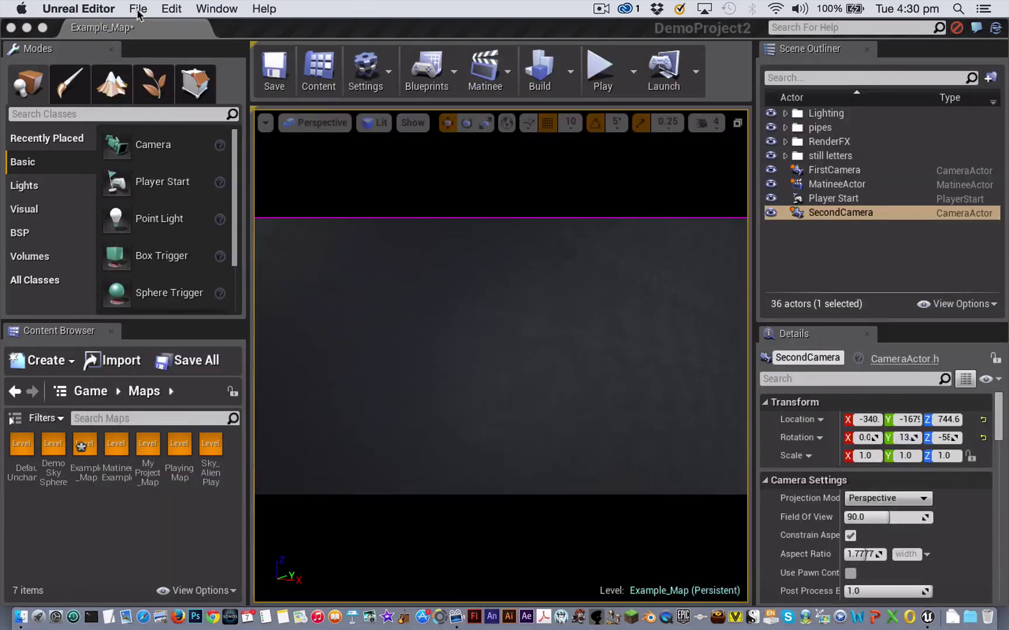
- Save Example_Map, and play the level to preview the cinematic before stopping the game mode
left_click(138, 10)
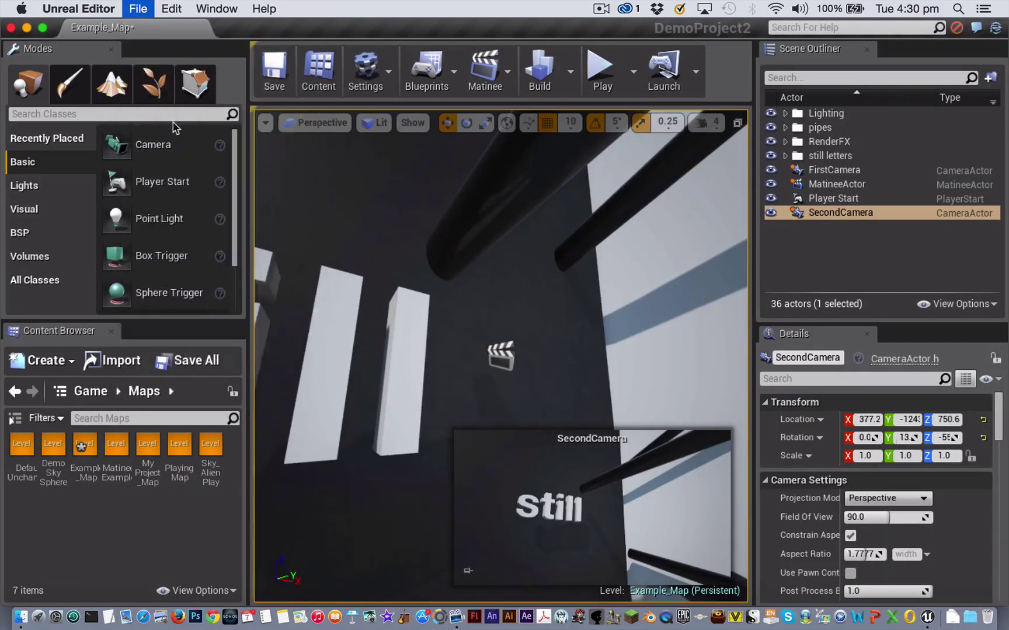
left_click(600, 69)
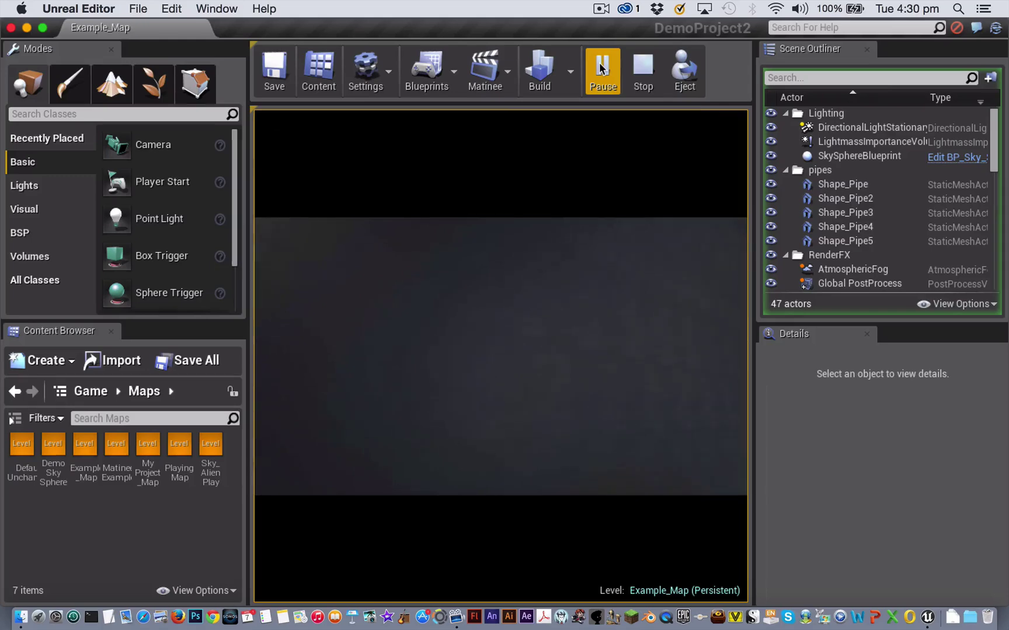
left_click(644, 71)
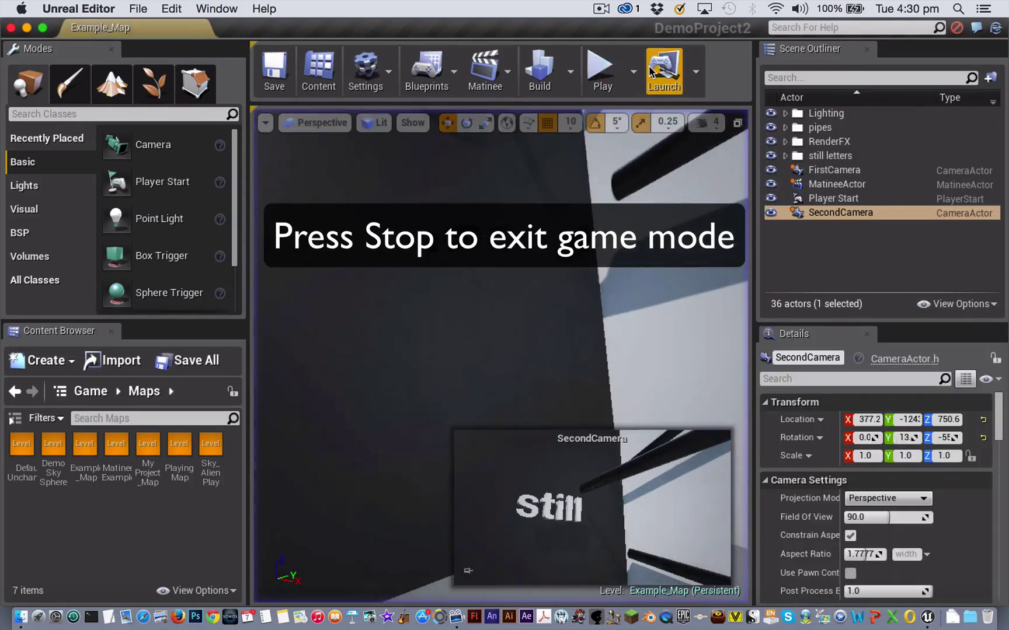